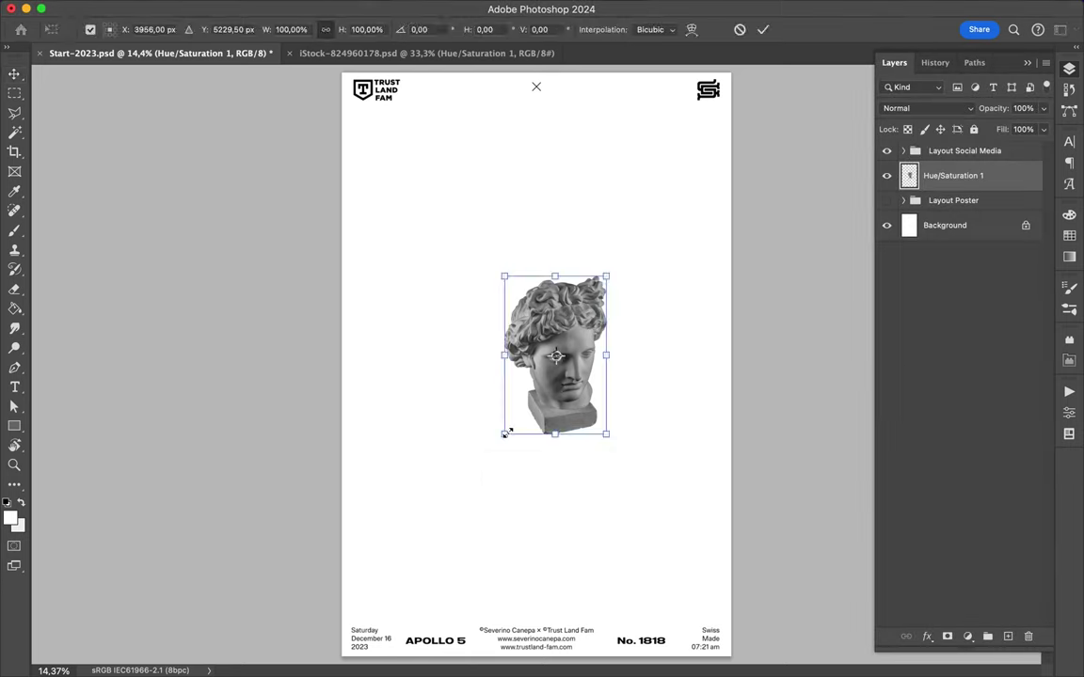
- Commit the enlarged statue and delete its square base using a Magnetic Lasso selection
key(Return)
key(l)
click(375, 377)
click(375, 378)
key(Delete)
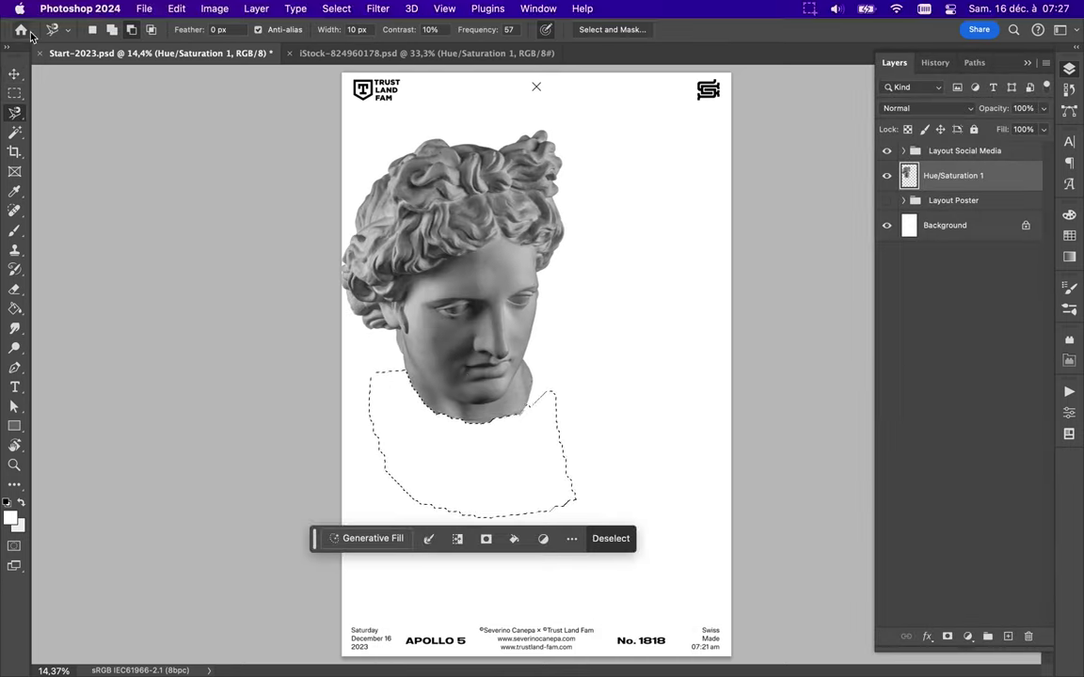
key(ctrl+d)
- Undo the base deletion, zoom in, and trace a Lasso selection around the neck
key(m)
key(ctrl+plus)
key(ctrl+z)
key(ctrl+z)
key(ctrl+d)
key(l)
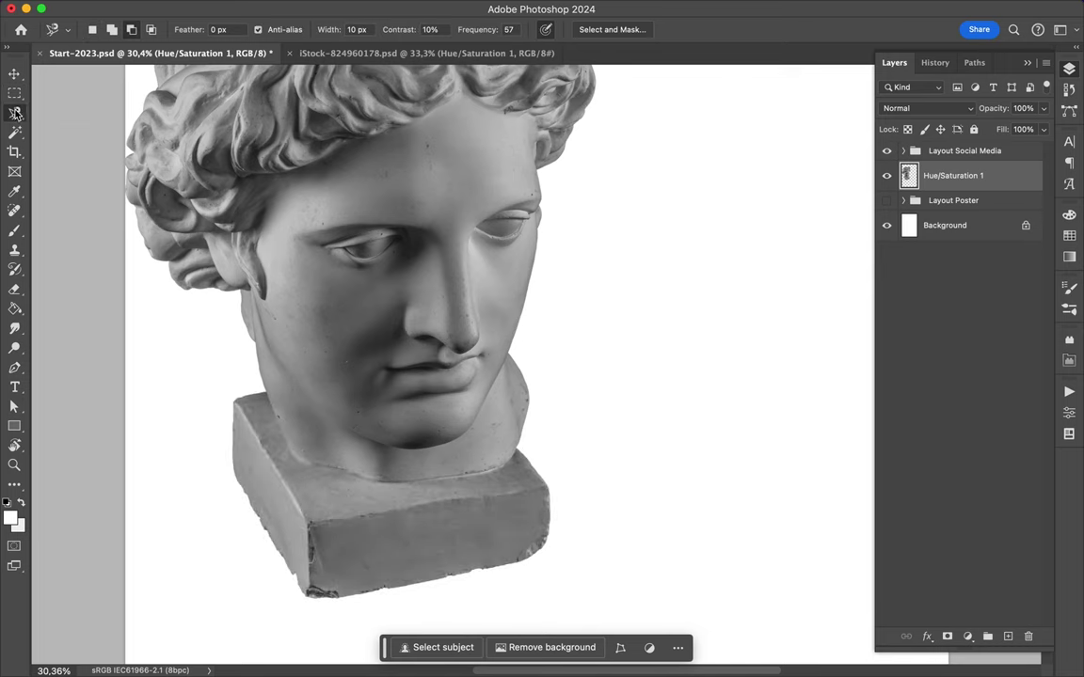
mouse_move(270, 399)
mouse_down()
mouse_move(375, 484)
mouse_move(530, 448)
mouse_up()
scroll(529, 448, down, 4)
scroll(279, 108, down, 2)
drag(424, 433, 279, 109)
scroll(278, 109, down, 2)
scroll(263, 297, up, 5)
- Refine the Lasso selection along the neck edge, then deselect
drag(178, 224, 565, 345)
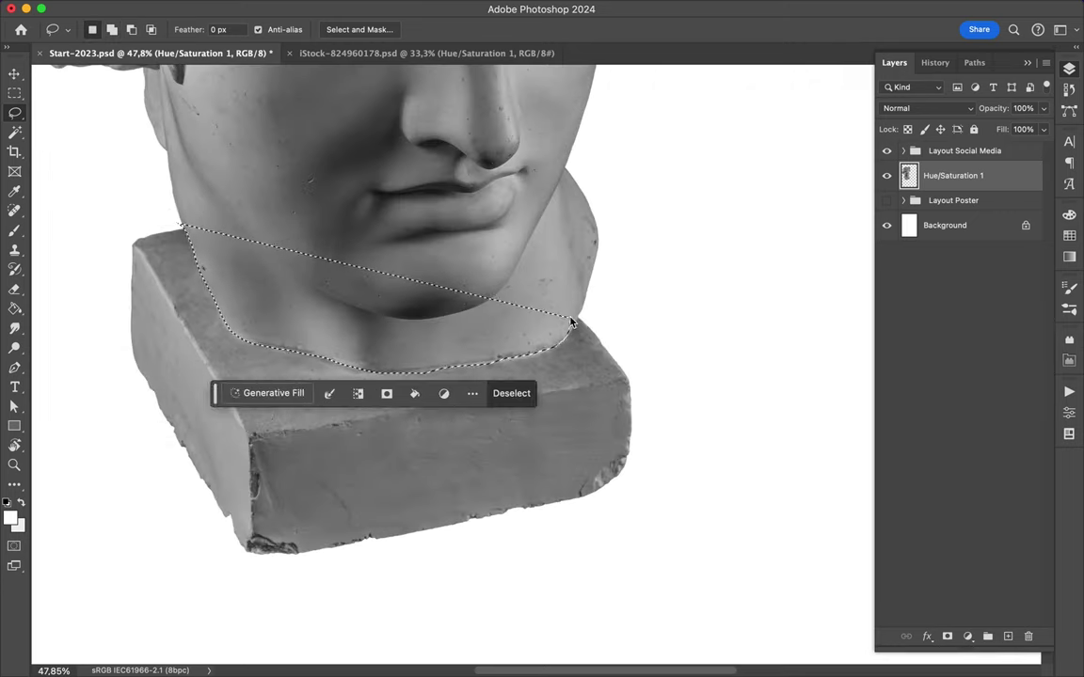
scroll(565, 346, down, 3)
mouse_move(341, 288)
mouse_down()
mouse_move(539, 365)
mouse_move(598, 331)
mouse_move(532, 360)
mouse_move(496, 431)
mouse_up()
scroll(597, 331, up, 3)
key(ctrl+d)
- Fit the whole poster in view and nudge the head lower with the Move tool
mouse_move(115, 141)
mouse_down()
mouse_move(122, 168)
mouse_move(116, 148)
mouse_move(97, 162)
mouse_up()
scroll(97, 162, down, 5)
key(ctrl+0)
key(v)
drag(527, 301, 516, 332)
scroll(487, 431, up, 5)
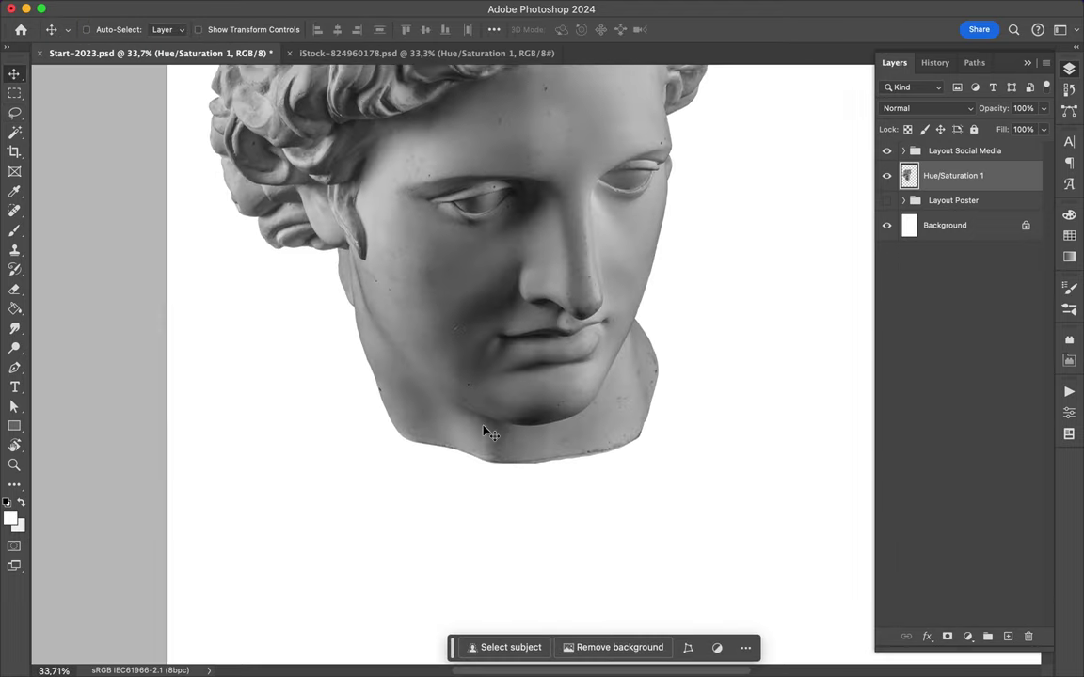
- Lasso and delete the neck below the chin plus the leftover sliver beside the jaw
key(l)
mouse_move(339, 242)
mouse_down()
mouse_move(623, 346)
mouse_move(302, 285)
mouse_up()
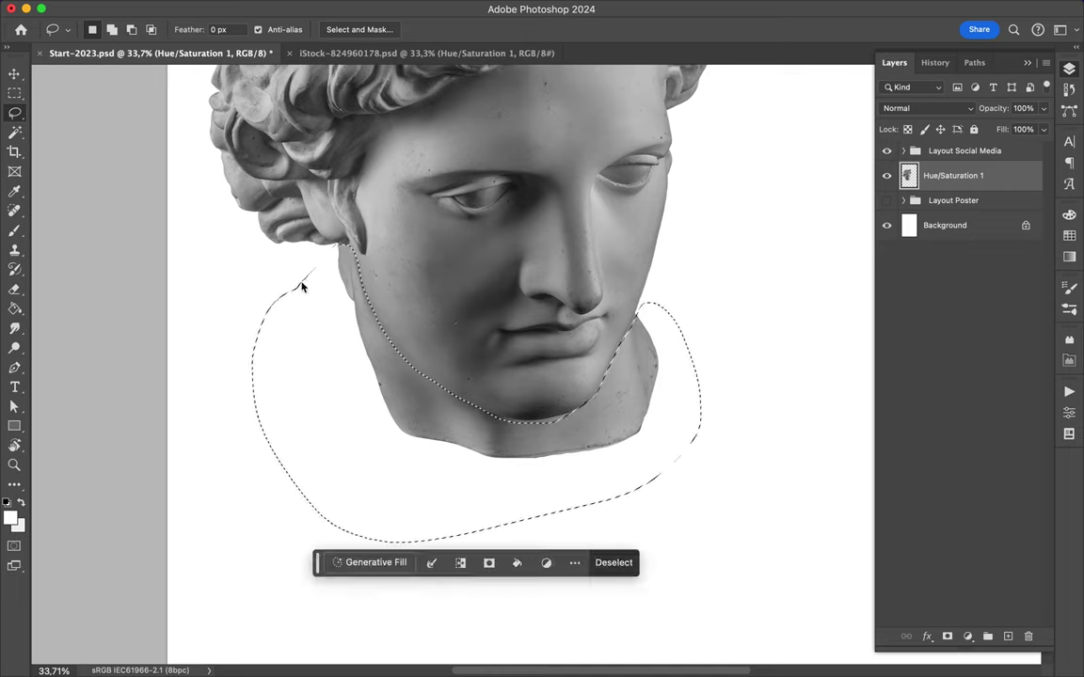
key(Delete)
key(ctrl+d)
drag(648, 300, 665, 302)
key(Delete)
key(ctrl+d)
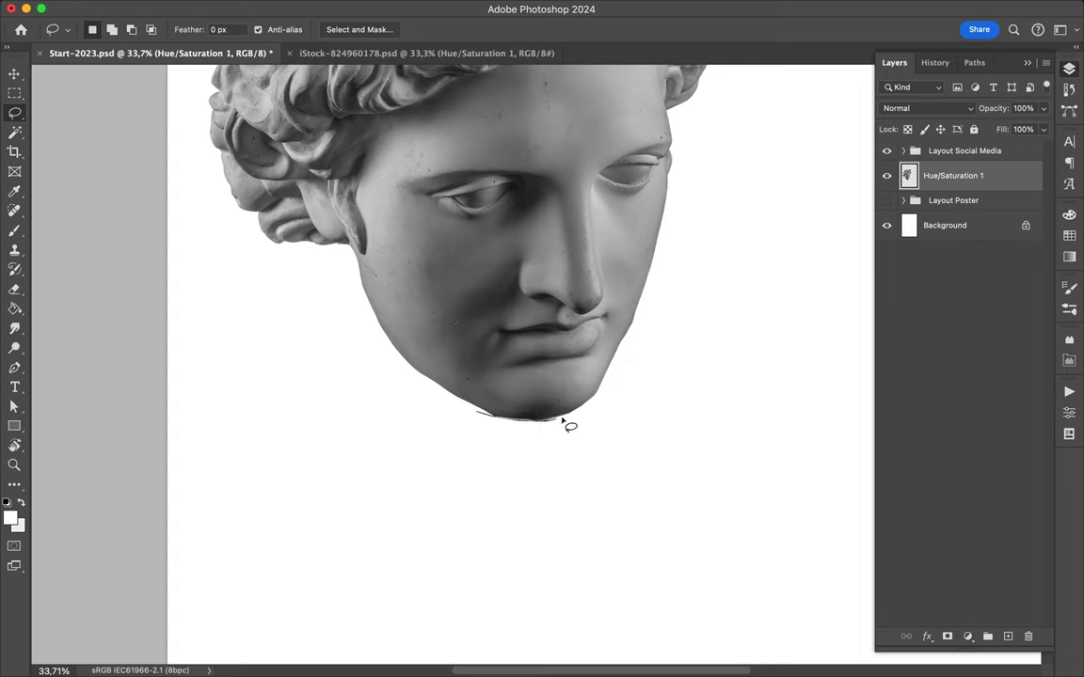
- Select the thin edge left under the chin, then drop the selection
scroll(461, 465, up, 3)
scroll(460, 465, up, 4)
drag(305, 431, 301, 435)
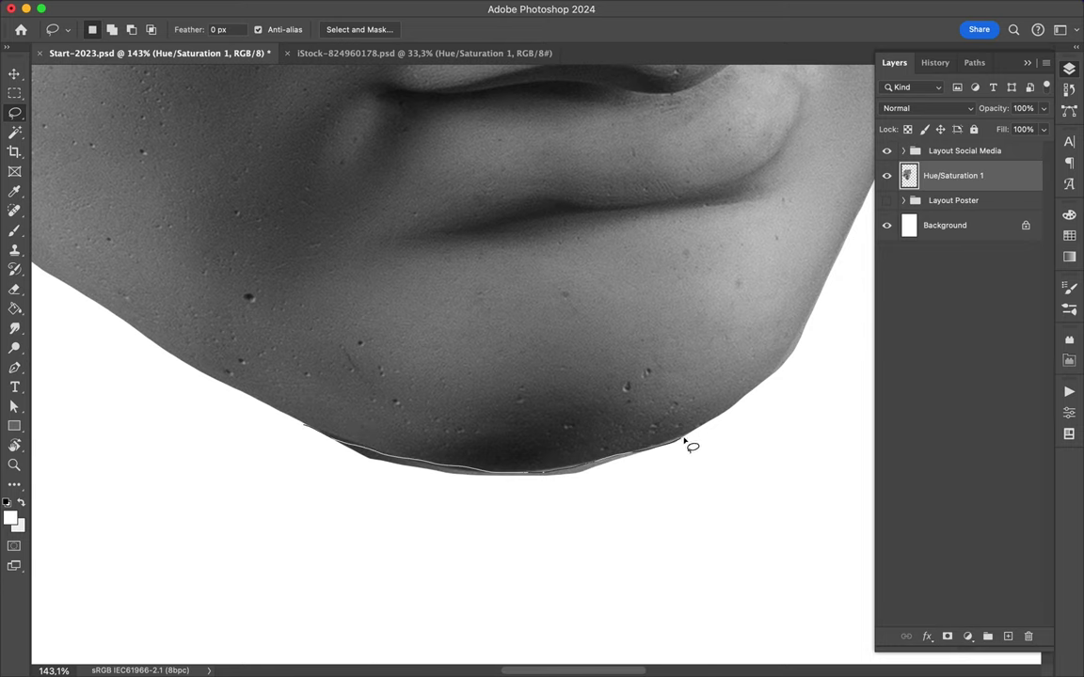
click(301, 434)
scroll(322, 530, down, 3)
scroll(321, 529, down, 5)
- Move Hue/Saturation 1 below Layout Poster, lower the head, and add a new layer
key(v)
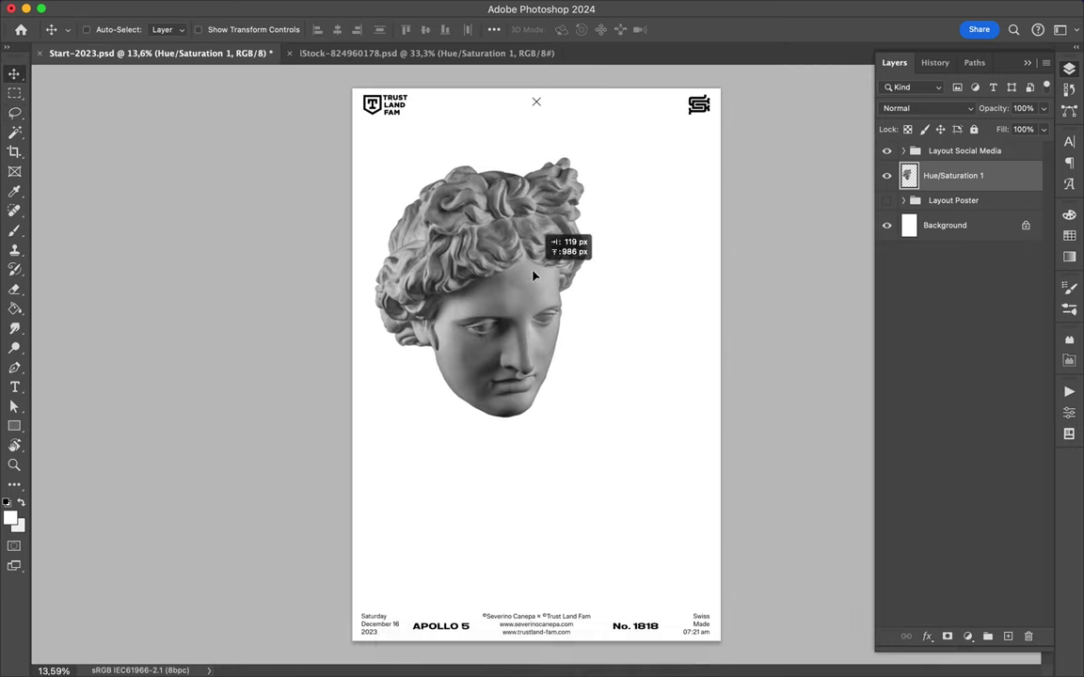
drag(953, 176, 910, 209)
drag(482, 299, 483, 346)
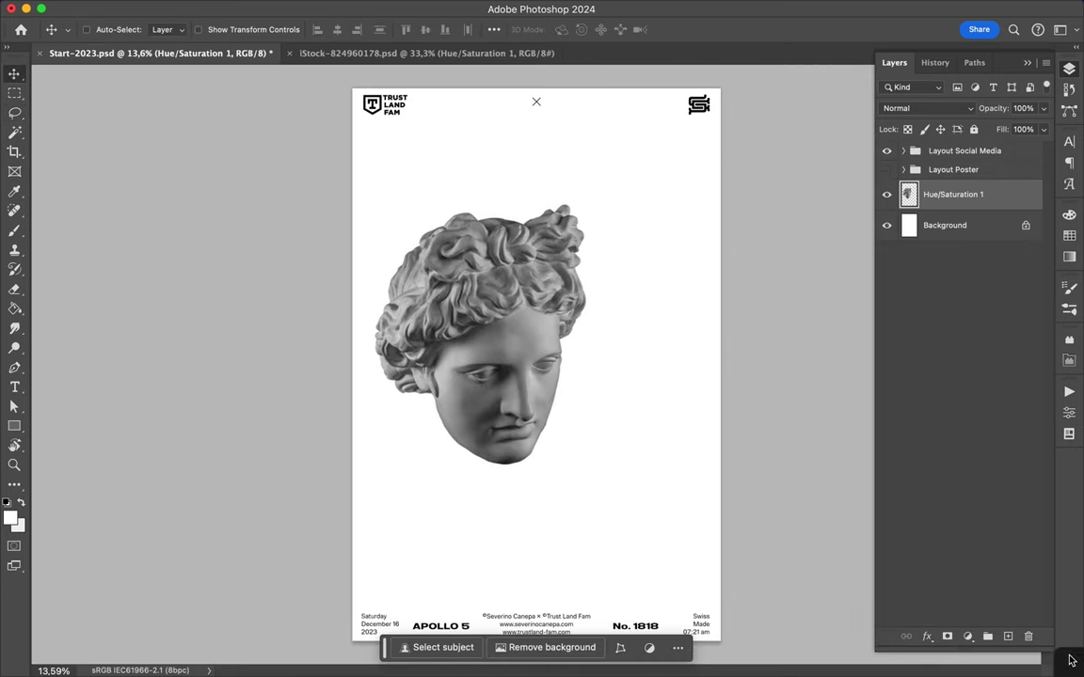
key(ctrl+shift+alt+n)
- Select The Harder They Fall brush preset, undoing a stray brush mark
key(b)
click(94, 30)
double_click(111, 259)
click(94, 29)
click(121, 290)
scroll(160, 274, down, 5)
click(131, 312)
click(395, 179)
click(94, 29)
click(394, 172)
key(ctrl+z)
click(94, 29)
- Paint the letters W, H, A and T of WHAT above the head
mouse_move(411, 148)
mouse_down()
mouse_move(425, 212)
mouse_move(446, 209)
mouse_up()
drag(453, 146, 448, 207)
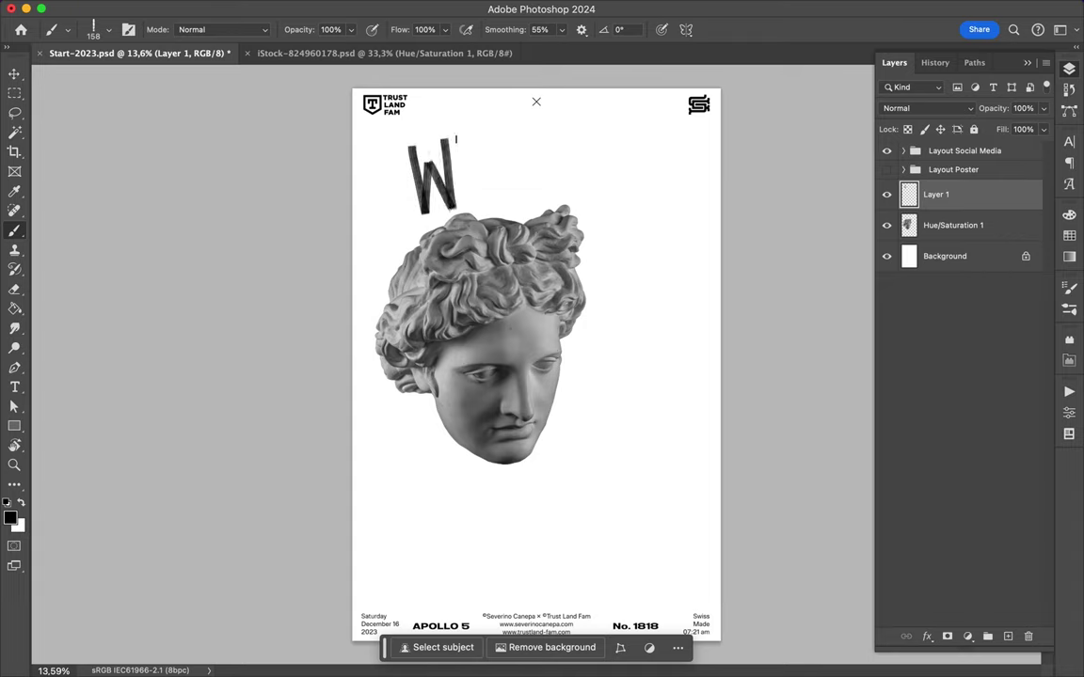
drag(463, 139, 468, 209)
mouse_move(478, 140)
mouse_down()
mouse_move(481, 211)
mouse_move(536, 159)
mouse_up()
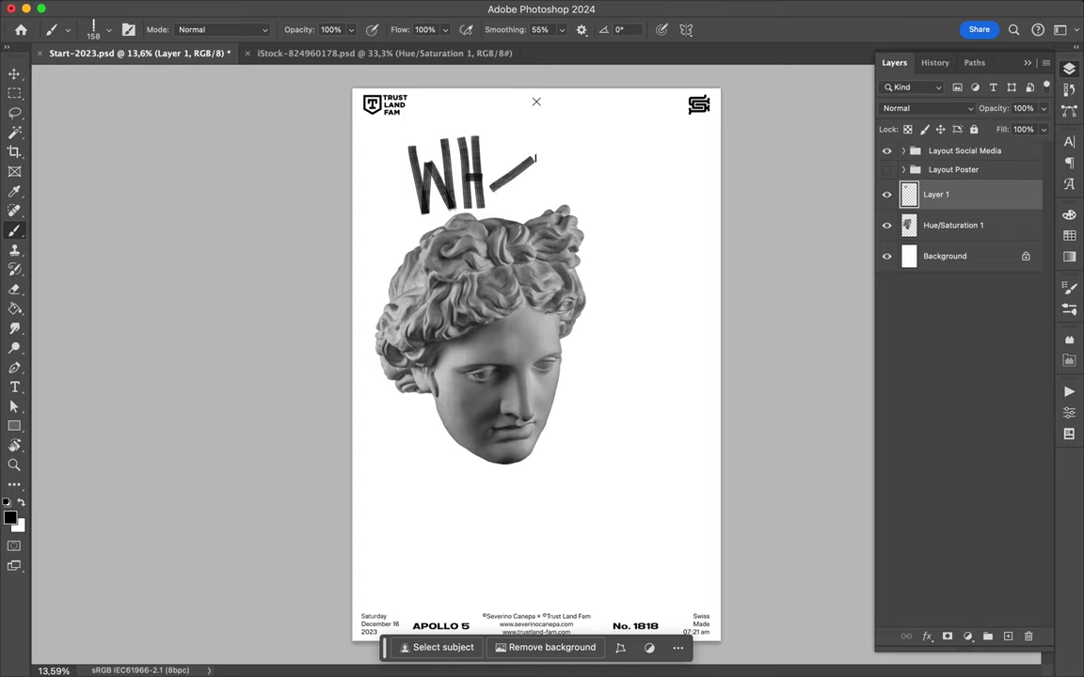
key(ctrl+z)
mouse_move(509, 211)
mouse_down()
mouse_move(511, 140)
mouse_move(533, 205)
mouse_up()
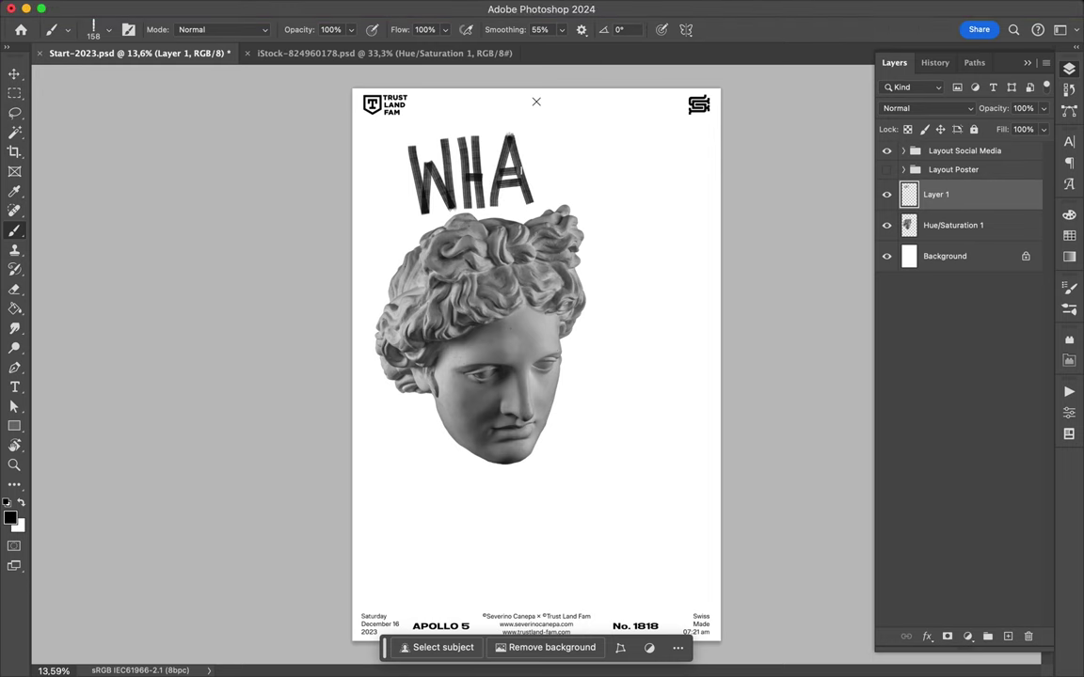
drag(523, 138, 575, 134)
drag(548, 136, 549, 195)
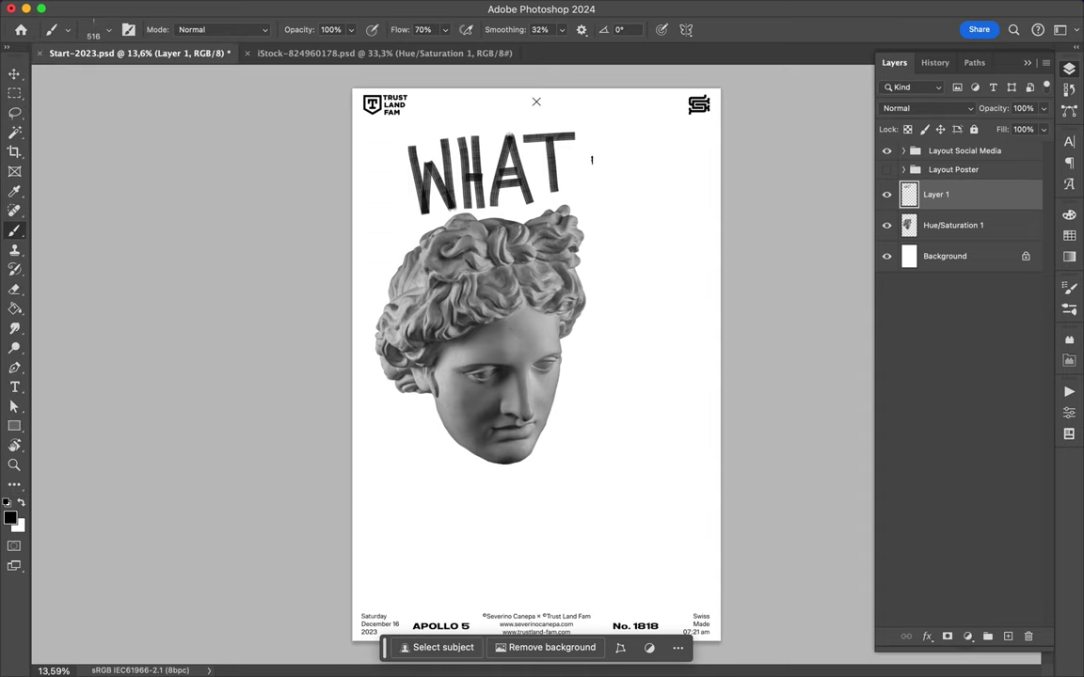
- Paint a huge stacked W, H and A down the poster's right side
drag(594, 169, 595, 266)
mouse_move(698, 174)
mouse_down()
mouse_move(658, 306)
mouse_move(610, 325)
mouse_move(611, 179)
mouse_up()
mouse_move(595, 357)
mouse_down()
mouse_move(595, 418)
mouse_move(682, 372)
mouse_move(698, 420)
mouse_up()
drag(590, 369, 591, 398)
mouse_move(590, 442)
mouse_down()
mouse_move(589, 491)
mouse_move(706, 442)
mouse_move(707, 491)
mouse_up()
mouse_move(585, 478)
mouse_down()
mouse_move(707, 478)
mouse_move(588, 515)
mouse_up()
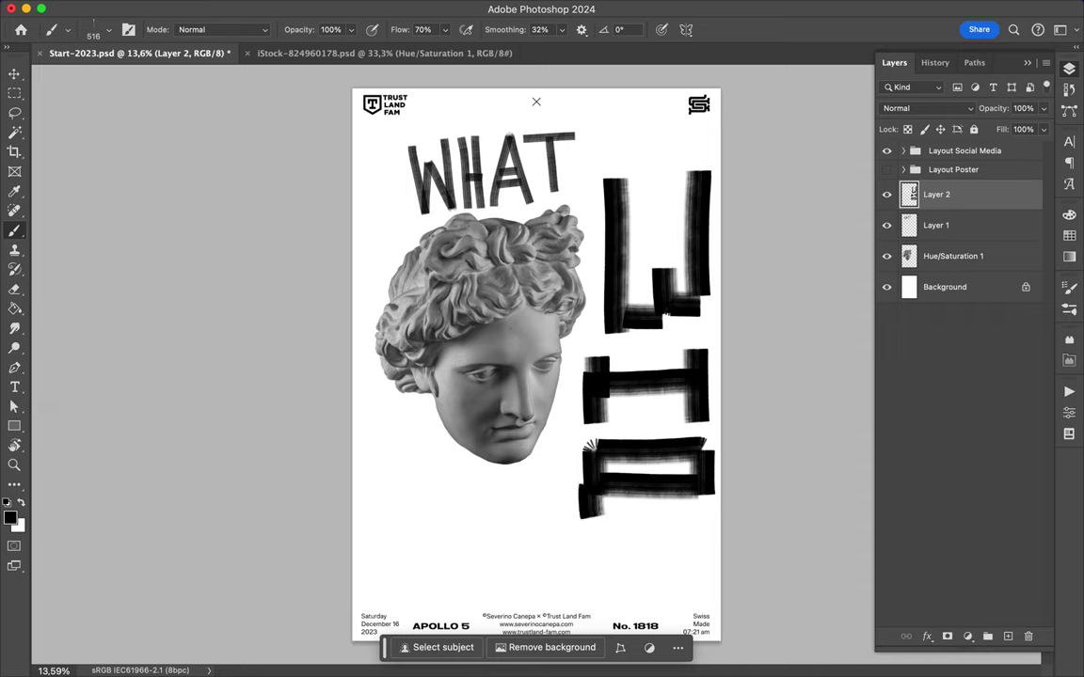
drag(705, 475, 705, 520)
- Raise the big lettering, paint its T toward the footer, and shift the head left
key(v)
drag(646, 290, 641, 248)
key(b)
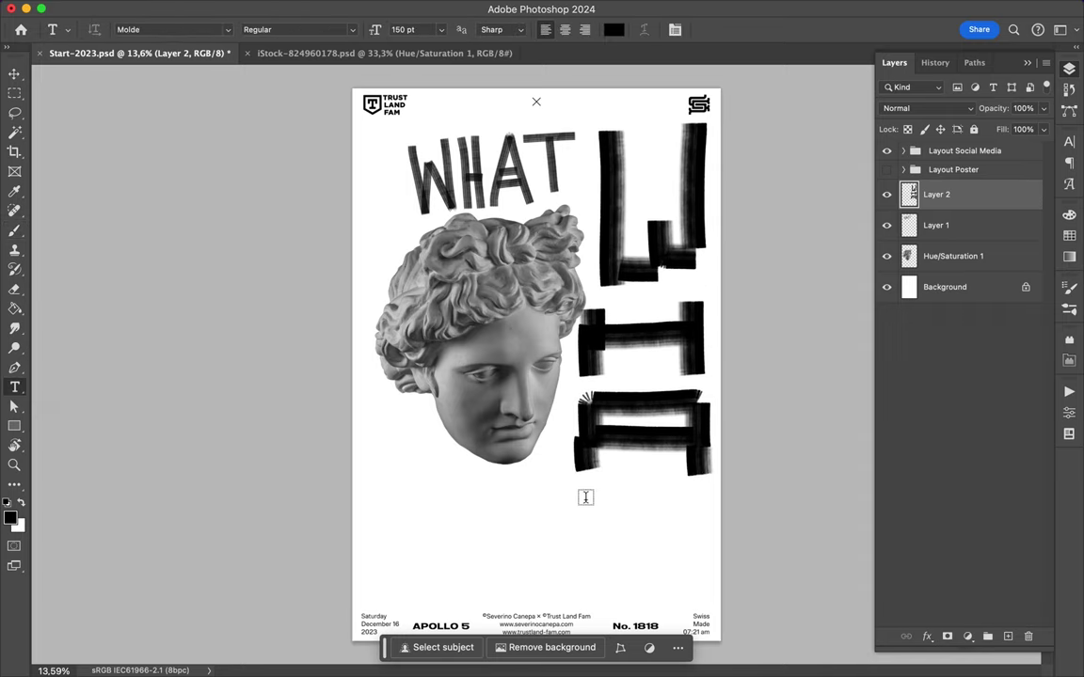
drag(577, 504, 715, 496)
drag(645, 508, 646, 610)
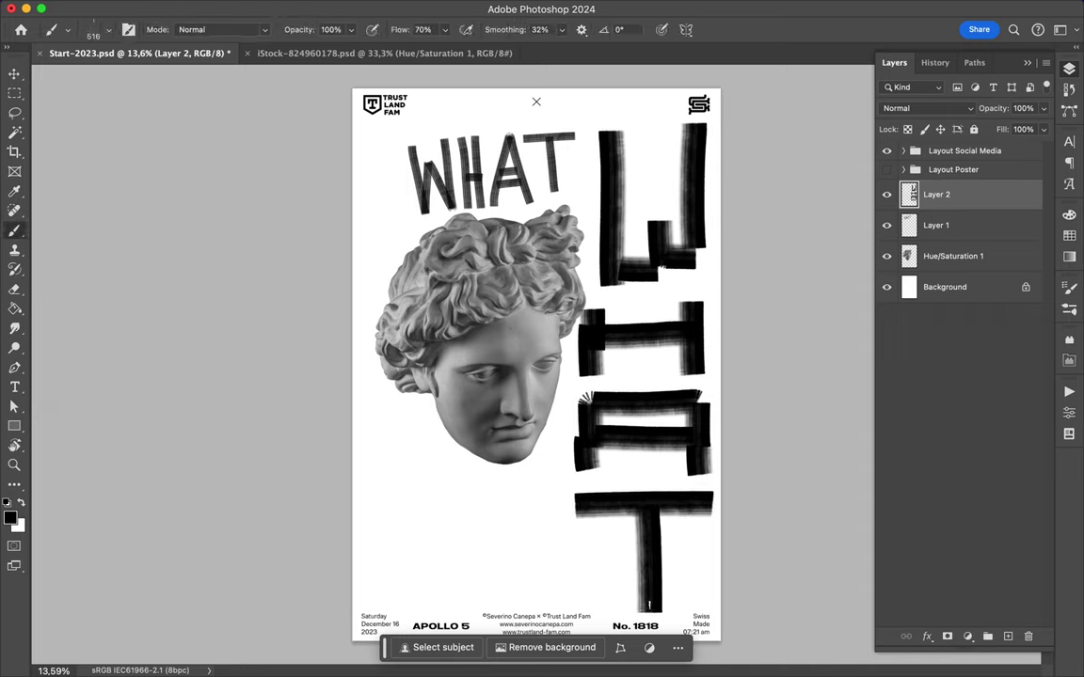
key(v)
drag(522, 347, 514, 358)
- Choose the Big Bruiser brush from the brush presets
key(b)
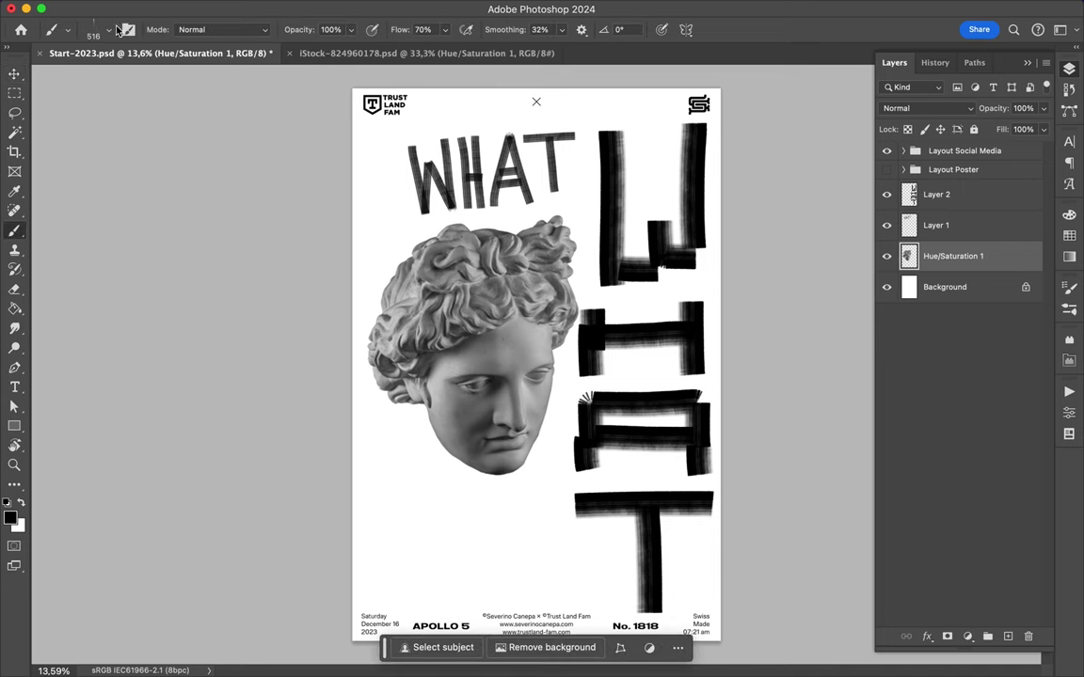
click(94, 29)
scroll(113, 329, down, 5)
click(101, 405)
key(Return)
scroll(527, 376, up, 3)
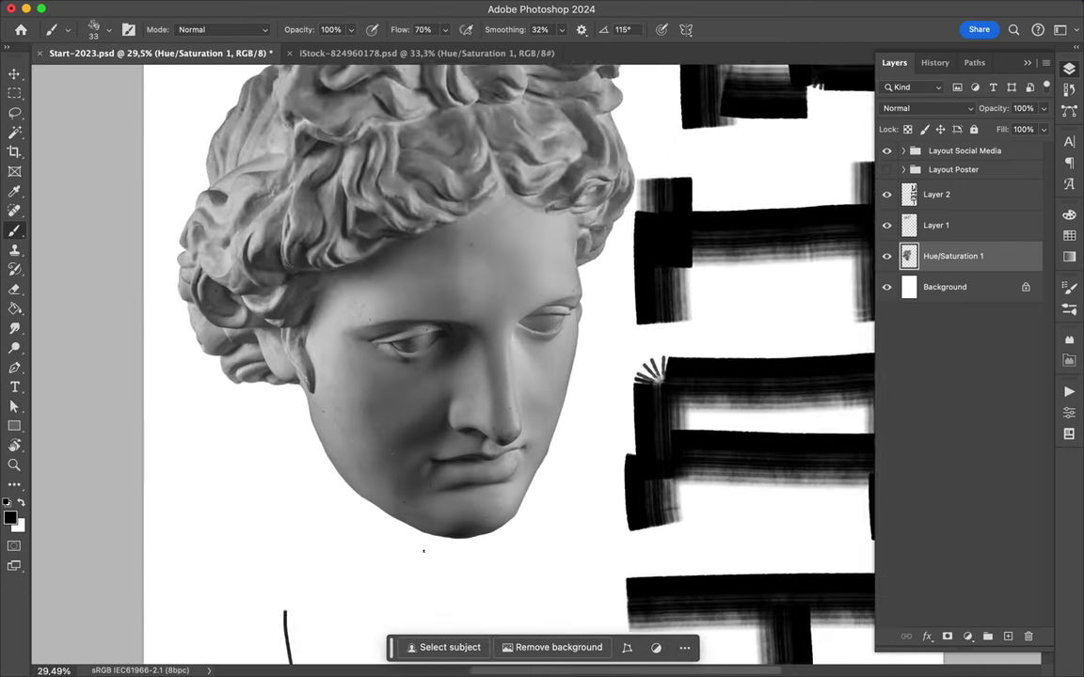
scroll(527, 376, down, 5)
click(94, 29)
scroll(113, 329, down, 3)
click(102, 277)
scroll(113, 377, down, 5)
click(116, 381)
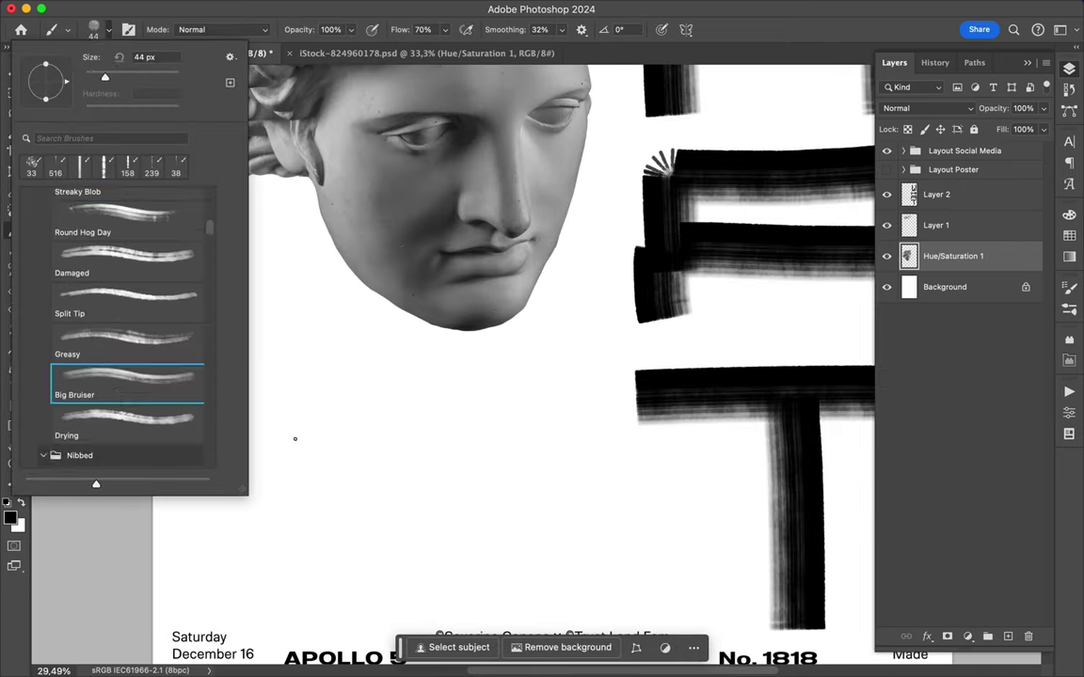
- Undo the test strokes below the head and add a new layer above Layer 1
key(Return)
drag(270, 386, 275, 472)
key(ctrl+z)
drag(195, 395, 262, 482)
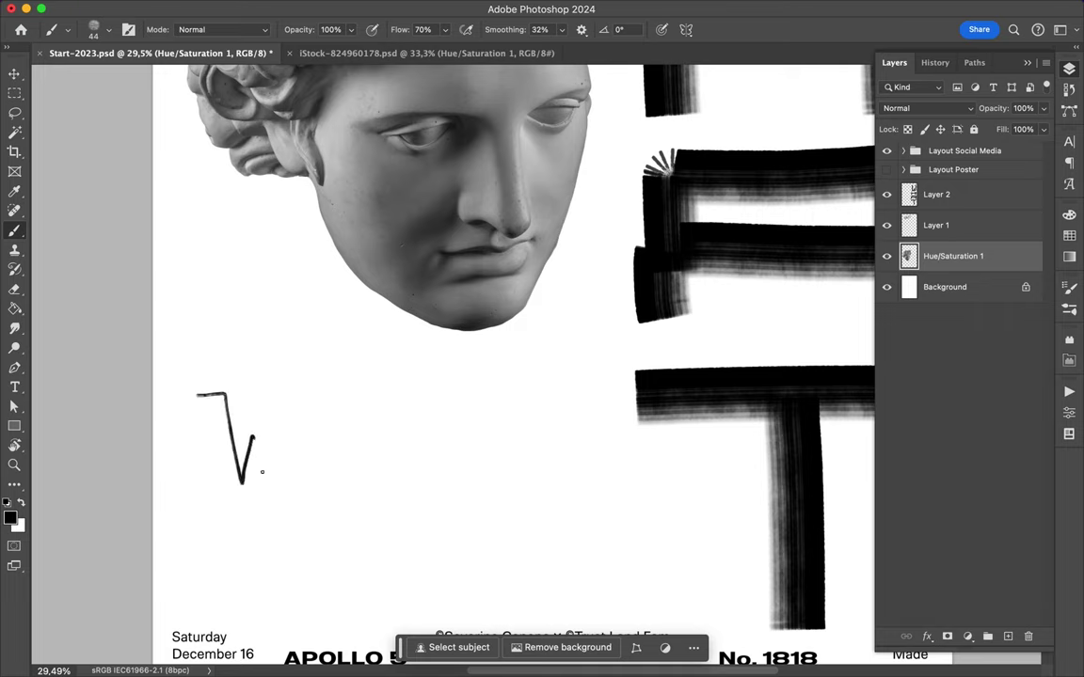
key(ctrl+z)
click(936, 225)
click(1008, 636)
- Outline the W, H and A below the head with doubled strokes
mouse_move(181, 377)
mouse_down()
mouse_move(229, 519)
mouse_move(292, 433)
mouse_move(218, 387)
mouse_move(195, 517)
mouse_move(271, 383)
mouse_up()
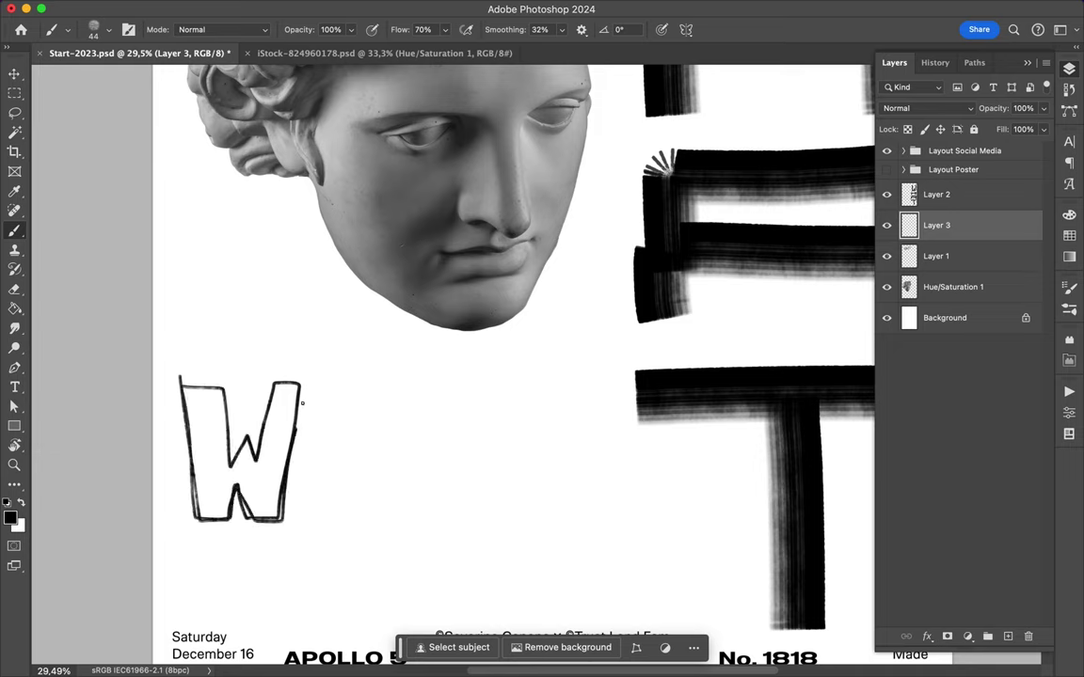
mouse_move(226, 472)
mouse_down()
mouse_move(179, 380)
mouse_move(188, 472)
mouse_up()
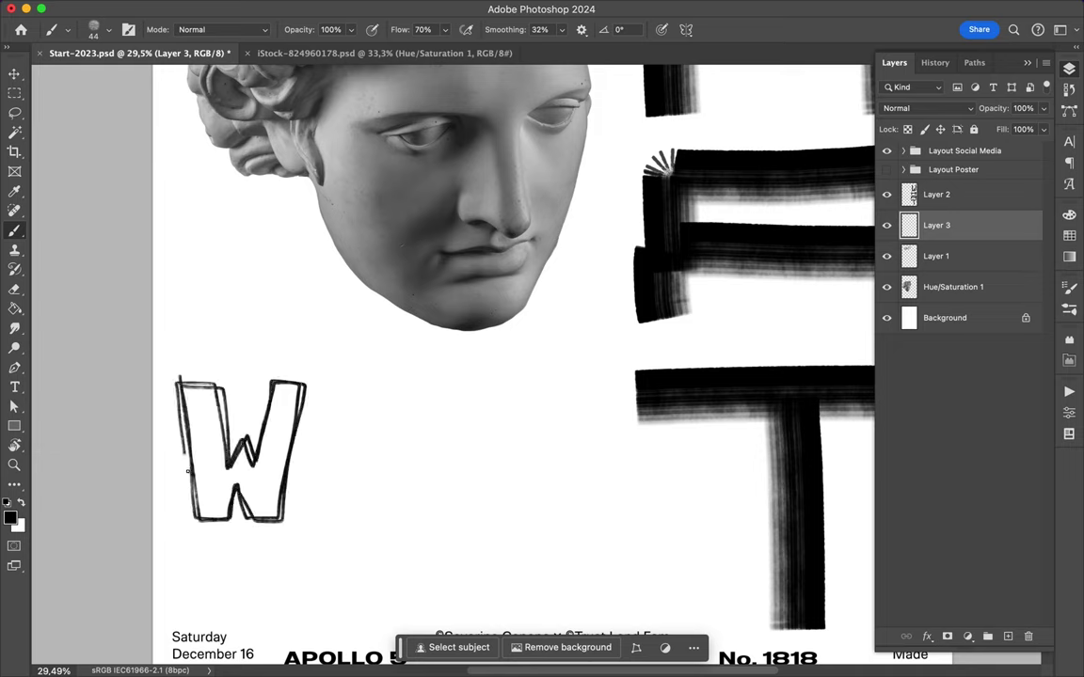
mouse_move(315, 384)
mouse_down()
mouse_move(314, 526)
mouse_move(353, 462)
mouse_move(354, 395)
mouse_move(340, 390)
mouse_move(318, 489)
mouse_move(346, 462)
mouse_up()
drag(378, 415, 378, 466)
drag(387, 512, 411, 388)
drag(447, 439, 439, 510)
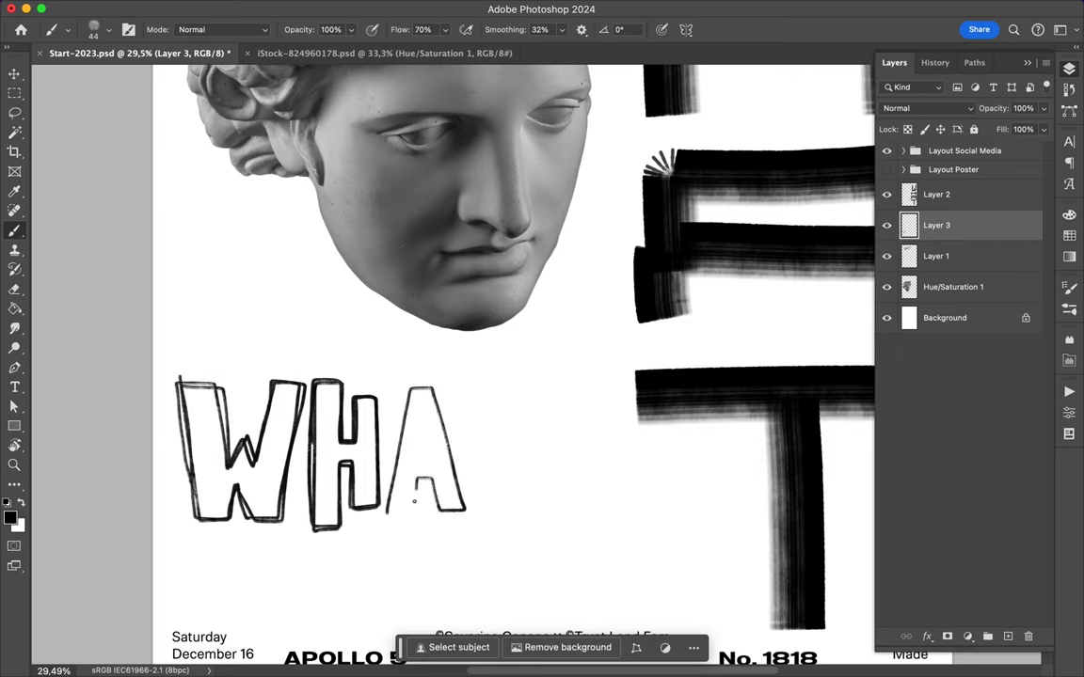
drag(414, 385, 435, 506)
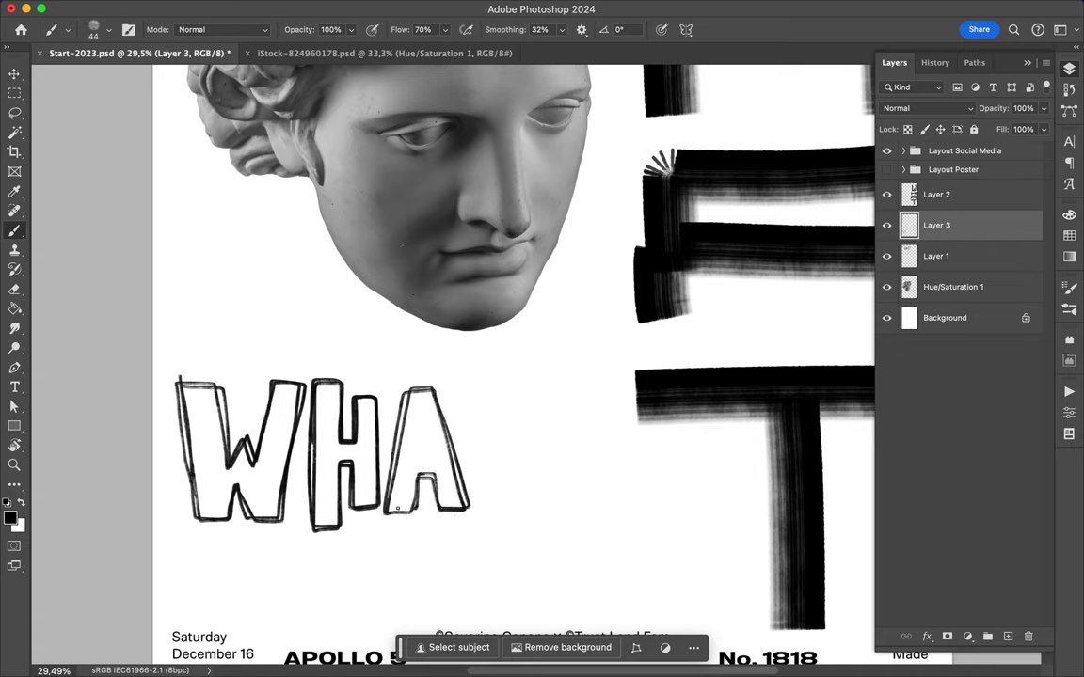
- Outline the T and a doubled question mark to complete 'WHAT?'
mouse_move(443, 380)
mouse_down()
mouse_move(449, 442)
mouse_move(471, 372)
mouse_move(548, 362)
mouse_move(479, 408)
mouse_move(476, 428)
mouse_up()
scroll(485, 523, down, 2)
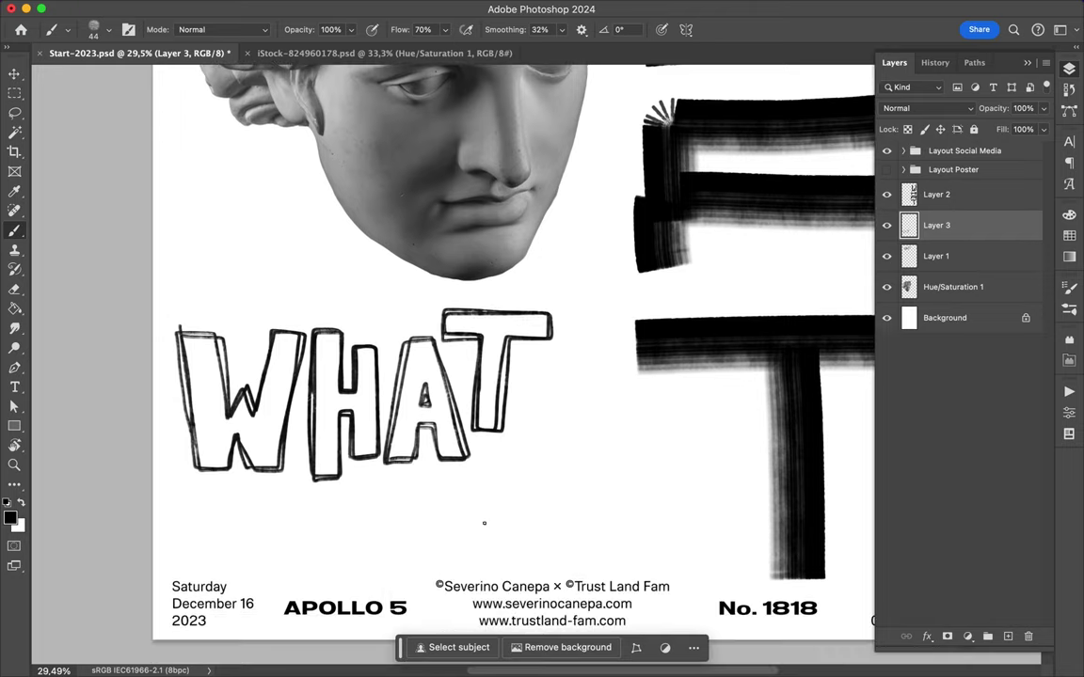
drag(530, 360, 590, 393)
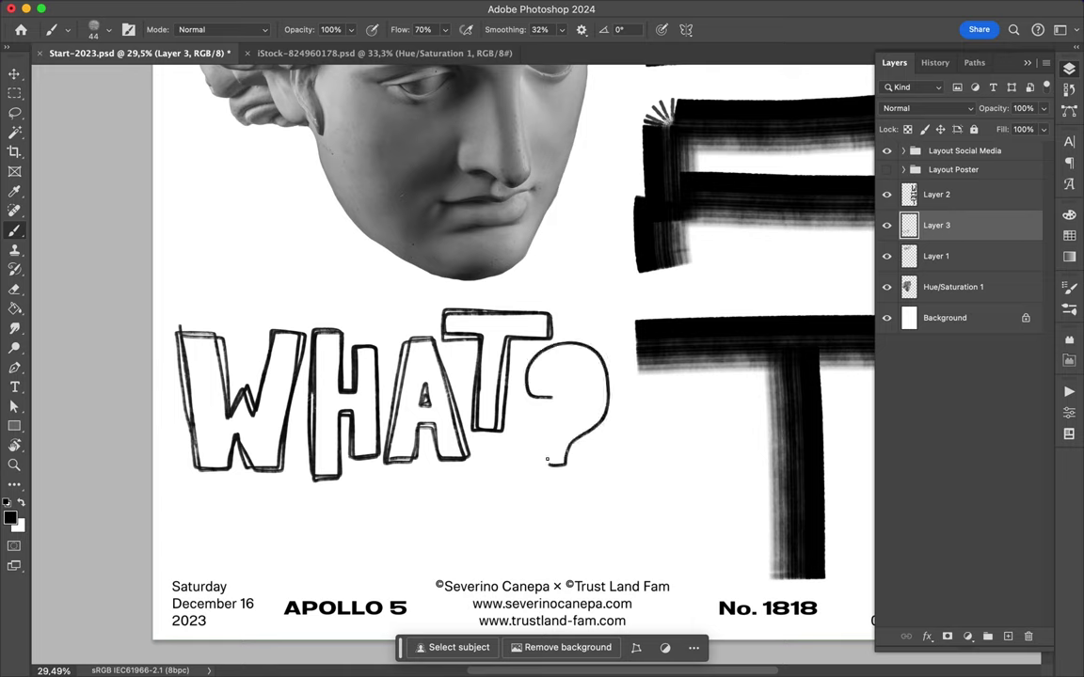
drag(549, 345, 573, 363)
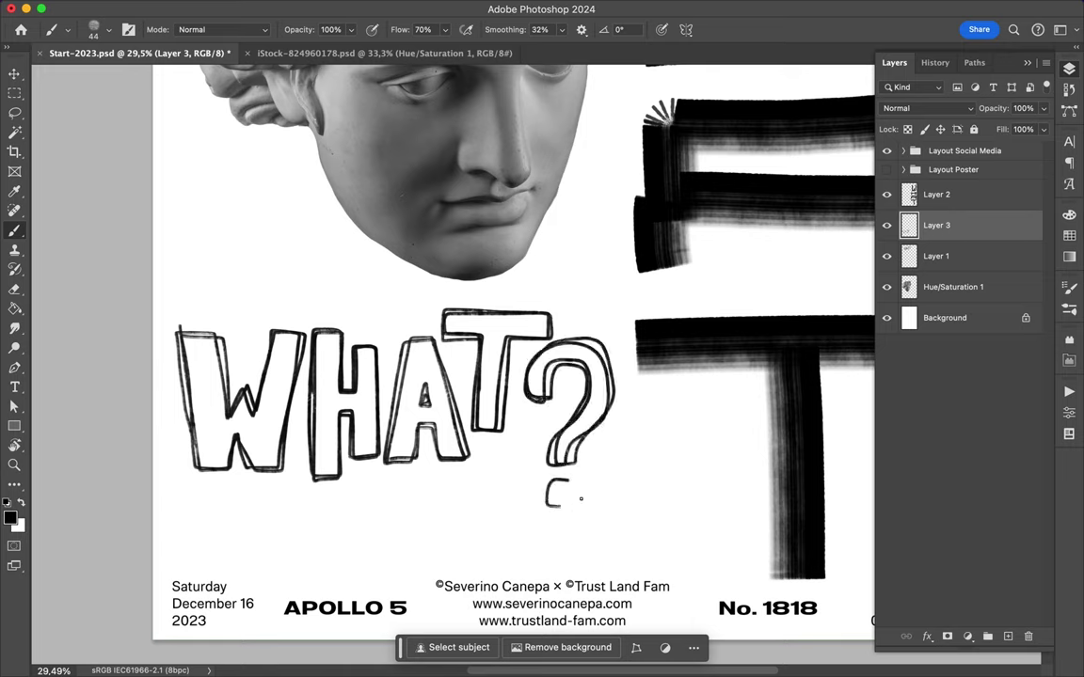
scroll(634, 440, down, 5)
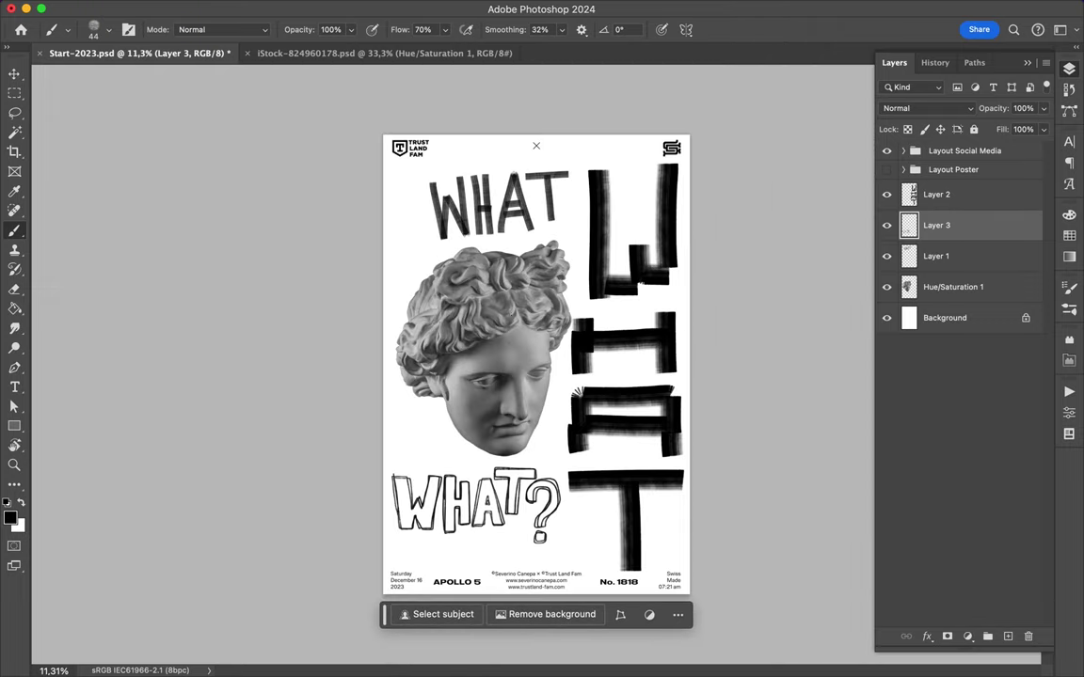
- Select Layer 1 and switch to the Split Tip brush at 27 px
key(v)
drag(498, 202, 481, 202)
key(b)
click(94, 29)
click(112, 323)
scroll(527, 226, up, 6)
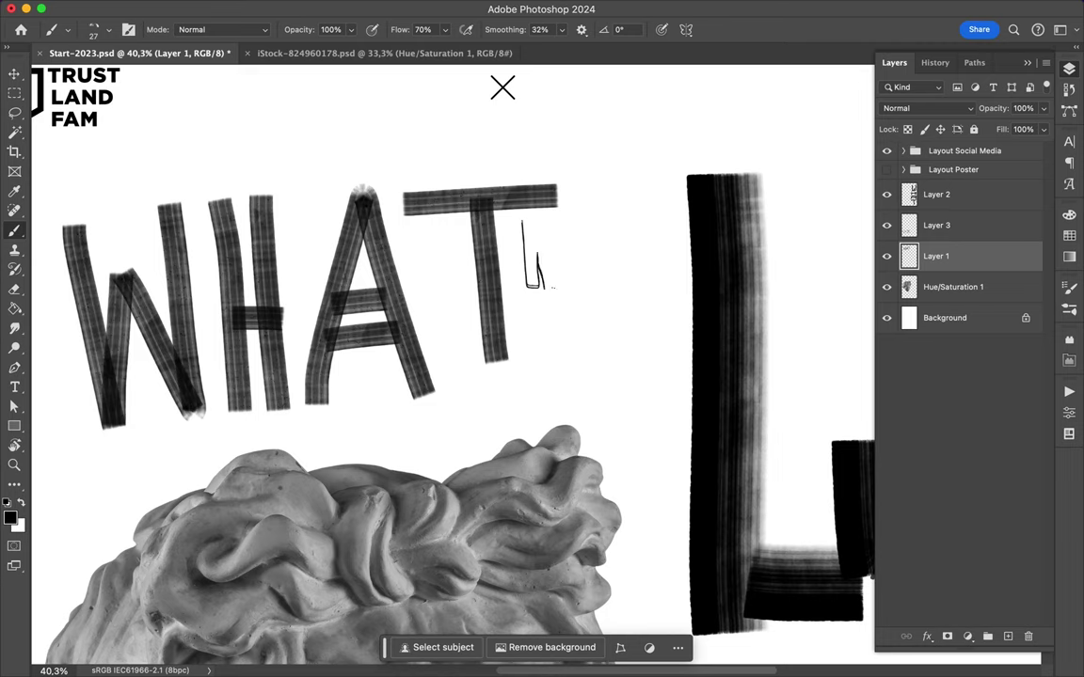
- Hand-letter a small scratchy WHAT beside the top WHAT
drag(595, 290, 626, 290)
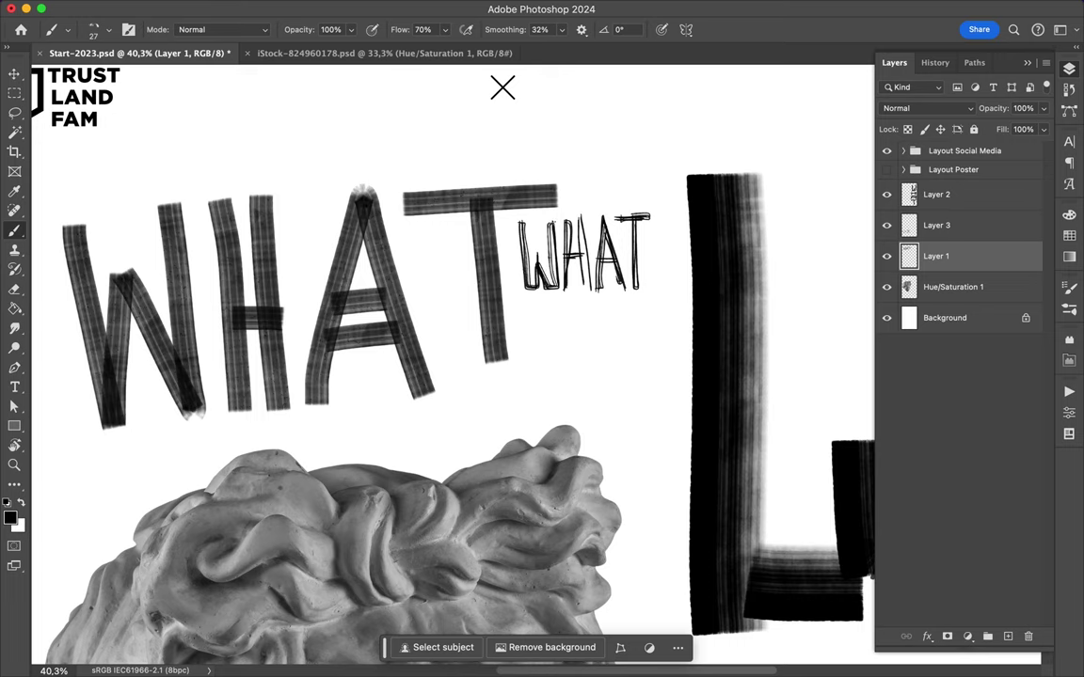
scroll(534, 363, down, 2)
click(94, 29)
- Pick the Moist Wedge brush and letter a thin WHAT under 'WHAT?'
scroll(110, 339, down, 3)
click(71, 284)
key(comma)
key(comma)
key(comma)
key(comma)
key(comma)
key(comma)
key(comma)
key(comma)
key(comma)
key(comma)
key(comma)
drag(562, 354, 563, 393)
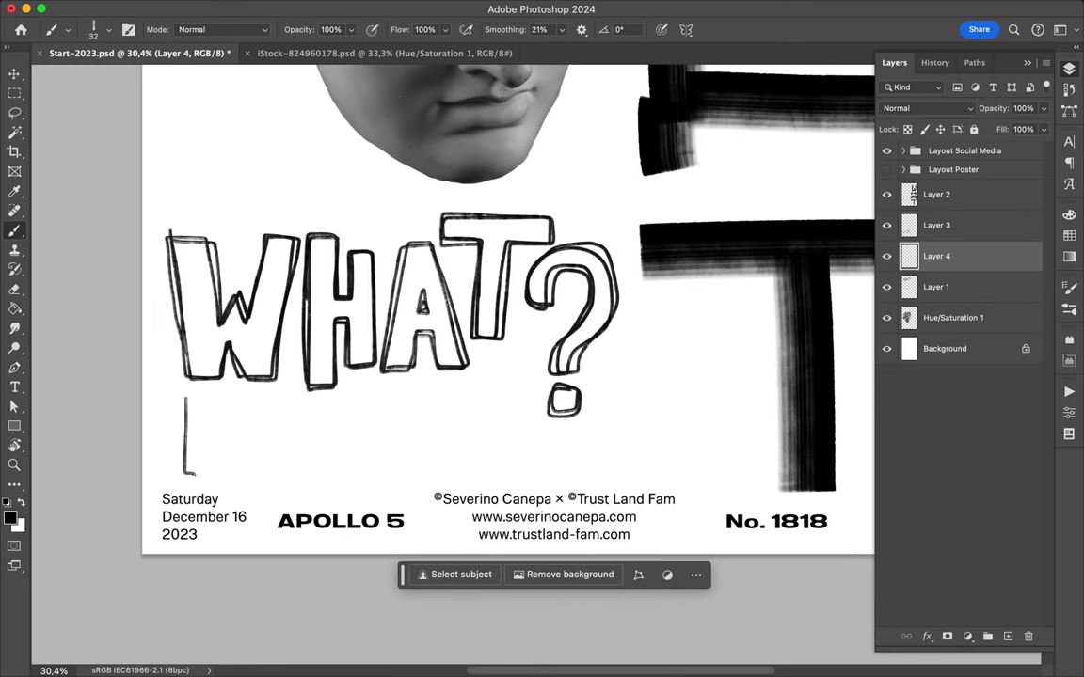
mouse_move(223, 406)
mouse_down()
mouse_move(254, 402)
mouse_move(273, 480)
mouse_up()
mouse_move(307, 400)
mouse_down()
mouse_move(309, 476)
mouse_move(389, 402)
mouse_move(468, 477)
mouse_up()
drag(329, 441, 433, 435)
mouse_move(475, 401)
mouse_down()
mouse_move(550, 400)
mouse_move(513, 478)
mouse_up()
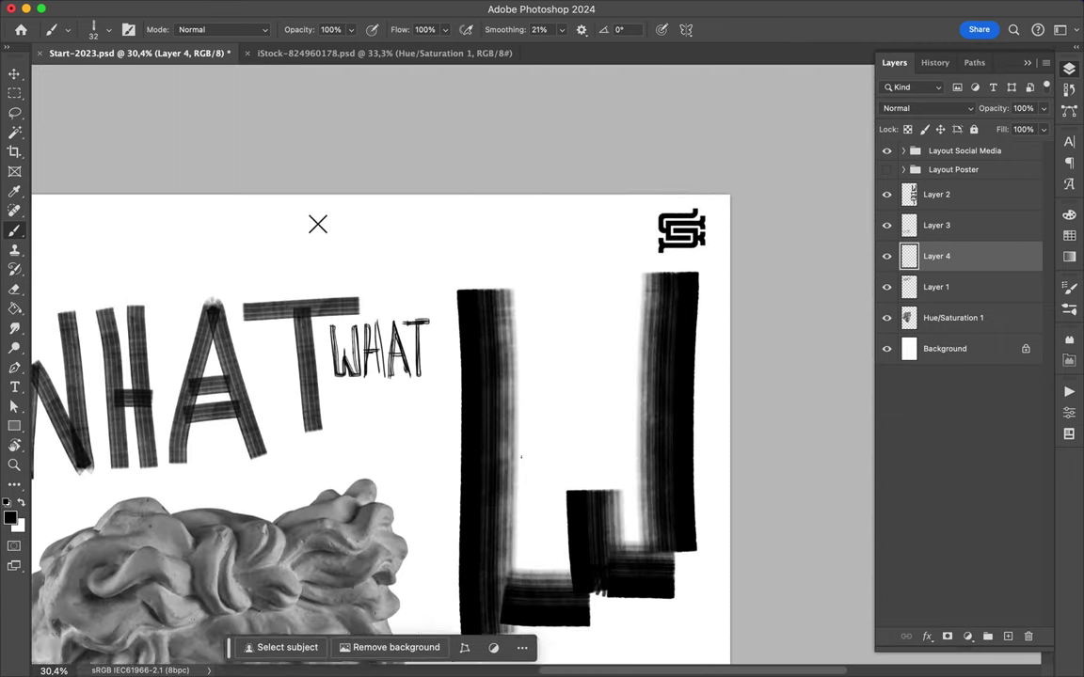
- Draw an outlined question mark under the small WHAT and begin lettering on the H
mouse_move(461, 369)
mouse_down()
mouse_move(557, 347)
mouse_move(516, 405)
mouse_up()
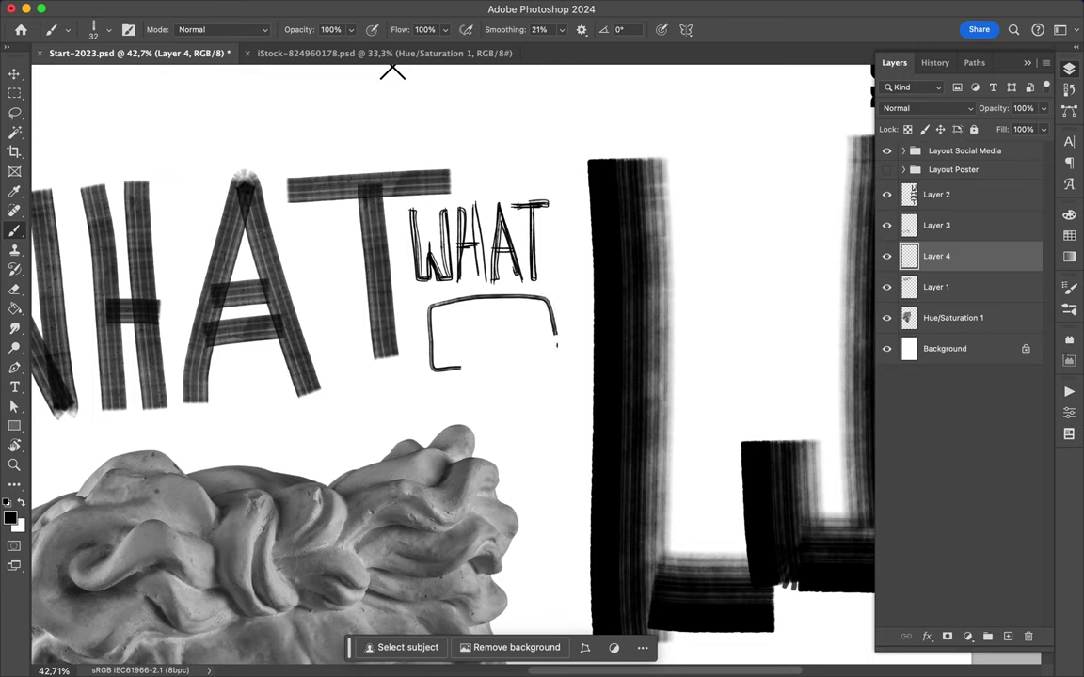
drag(525, 356, 475, 323)
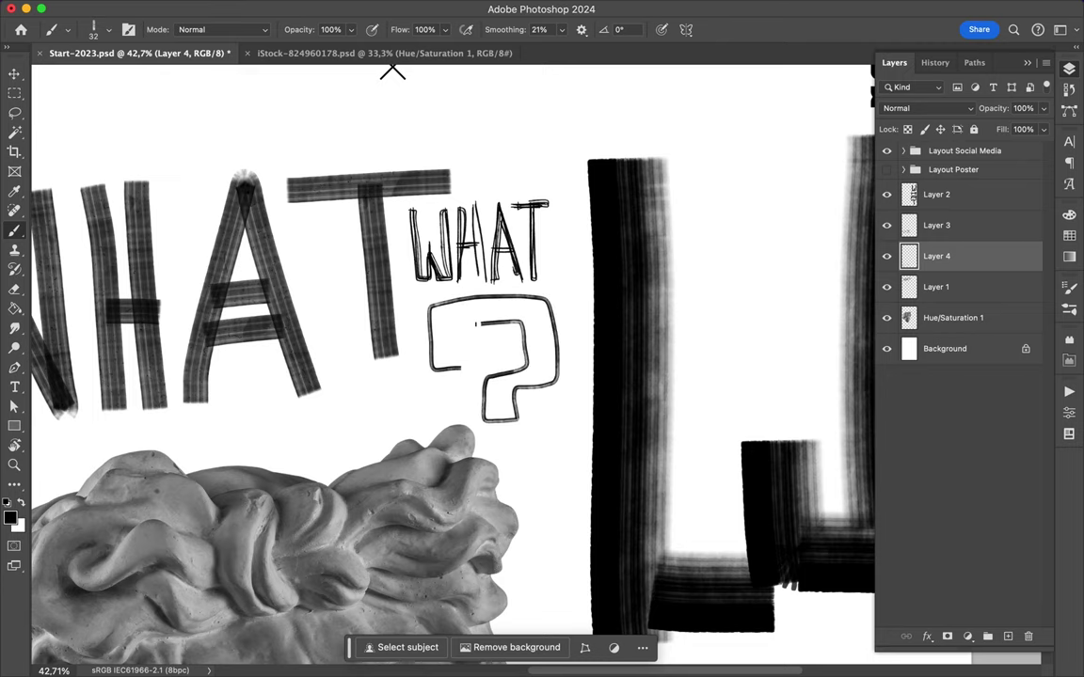
drag(500, 435, 520, 446)
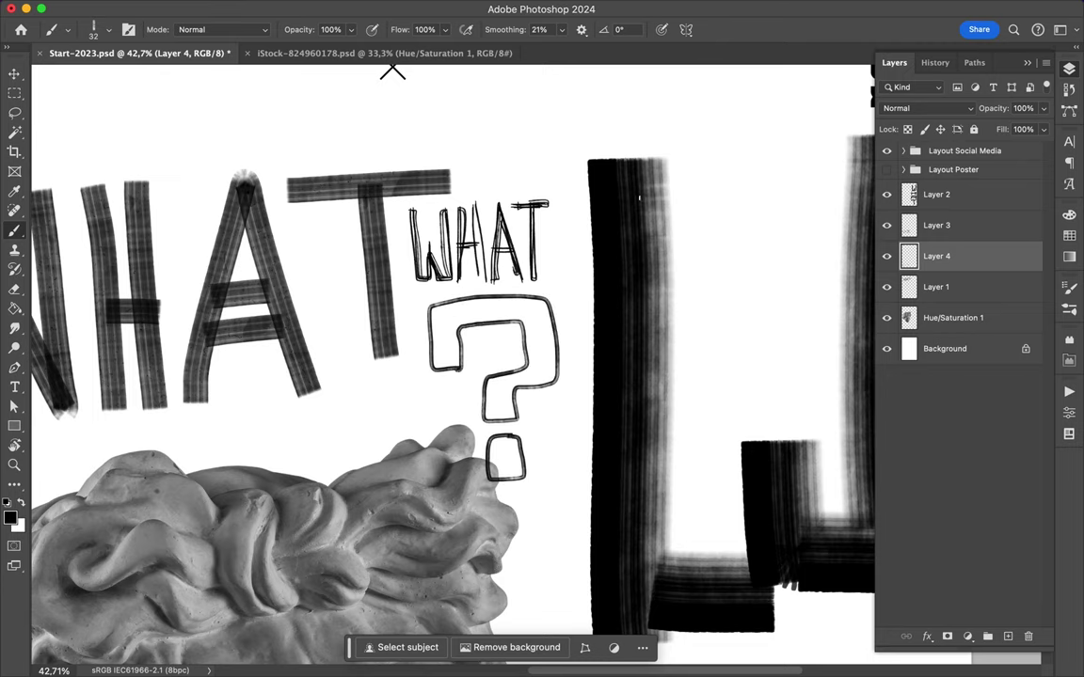
scroll(639, 197, down, 10)
mouse_move(423, 265)
mouse_down()
mouse_move(425, 305)
mouse_move(441, 271)
mouse_move(452, 306)
mouse_move(477, 299)
mouse_up()
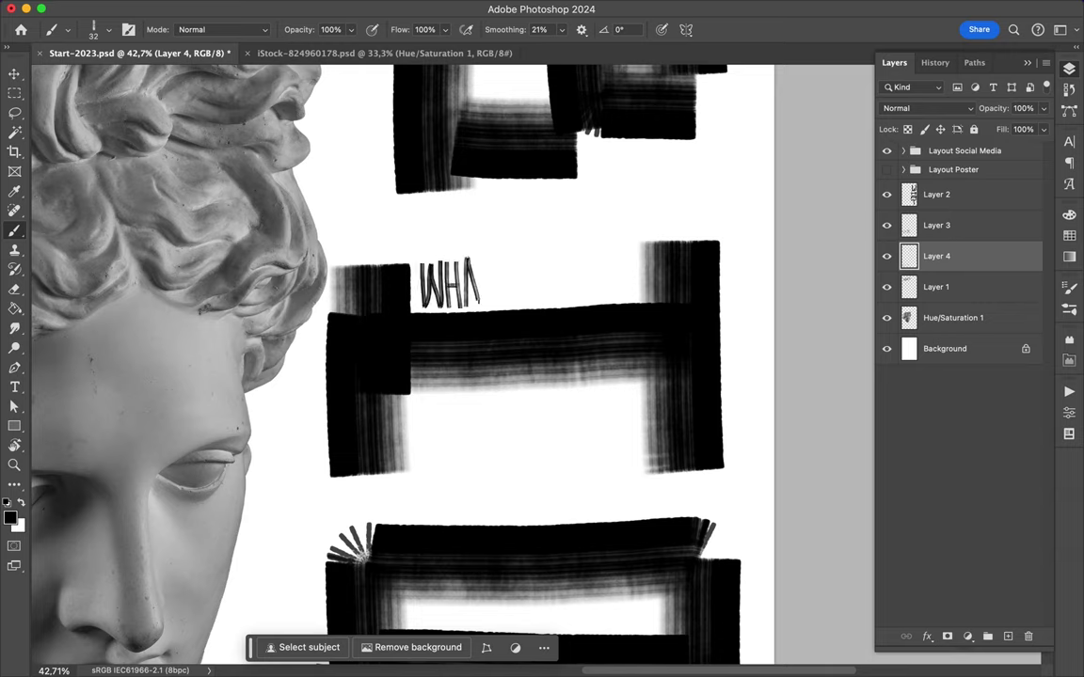
- Finish lettering 'WHAT WHAT WHAT' above the H crossbar and save the poster
mouse_move(522, 264)
mouse_down()
mouse_move(523, 303)
mouse_move(544, 264)
mouse_move(580, 282)
mouse_move(594, 264)
mouse_move(607, 300)
mouse_up()
mouse_move(612, 300)
mouse_down()
mouse_move(619, 262)
mouse_move(628, 297)
mouse_up()
scroll(564, 169, down, 2)
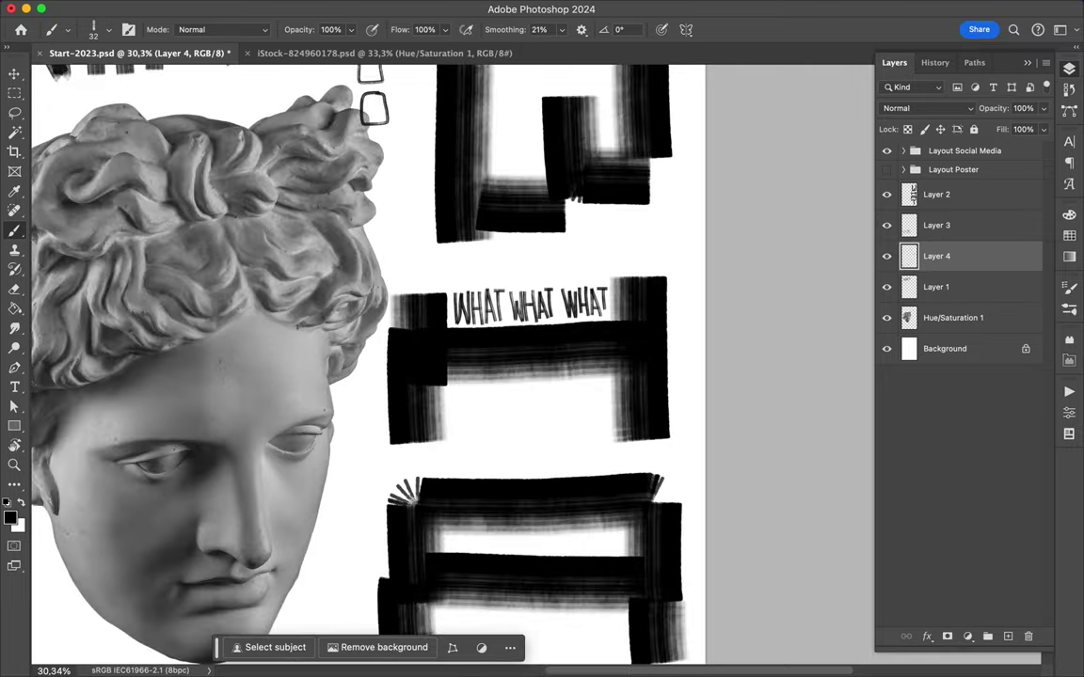
scroll(565, 170, down, 5)
scroll(404, 357, up, 5)
scroll(451, 305, right, 5)
key(super+s)
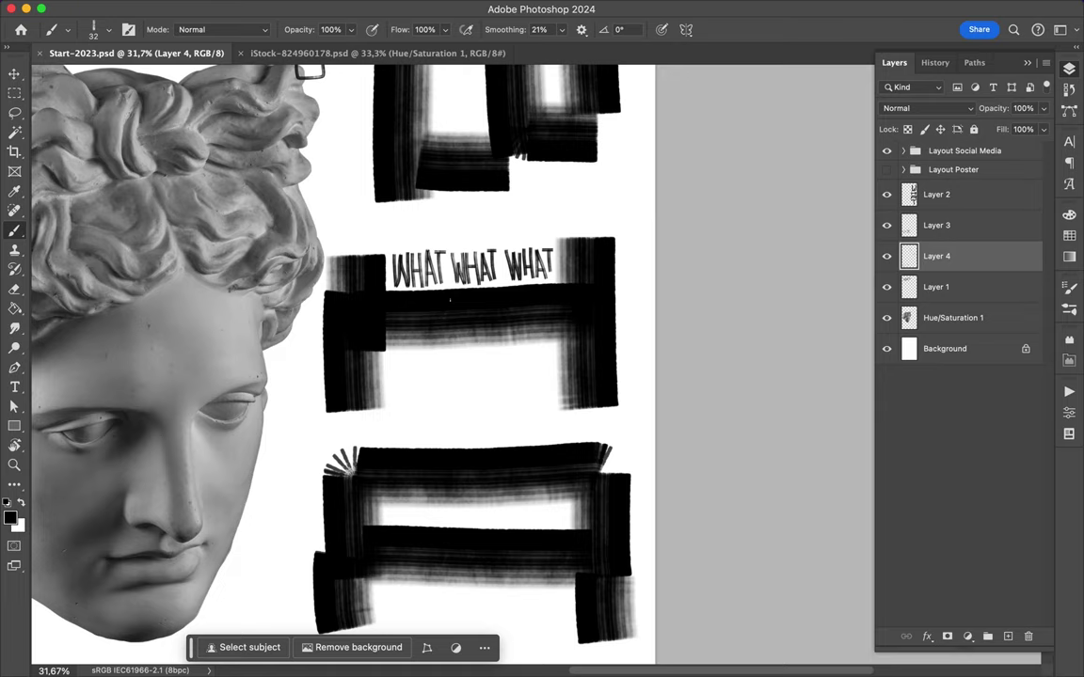
- Draw a row of nine question marks beneath the WHAT row
scroll(539, 370, up, 3)
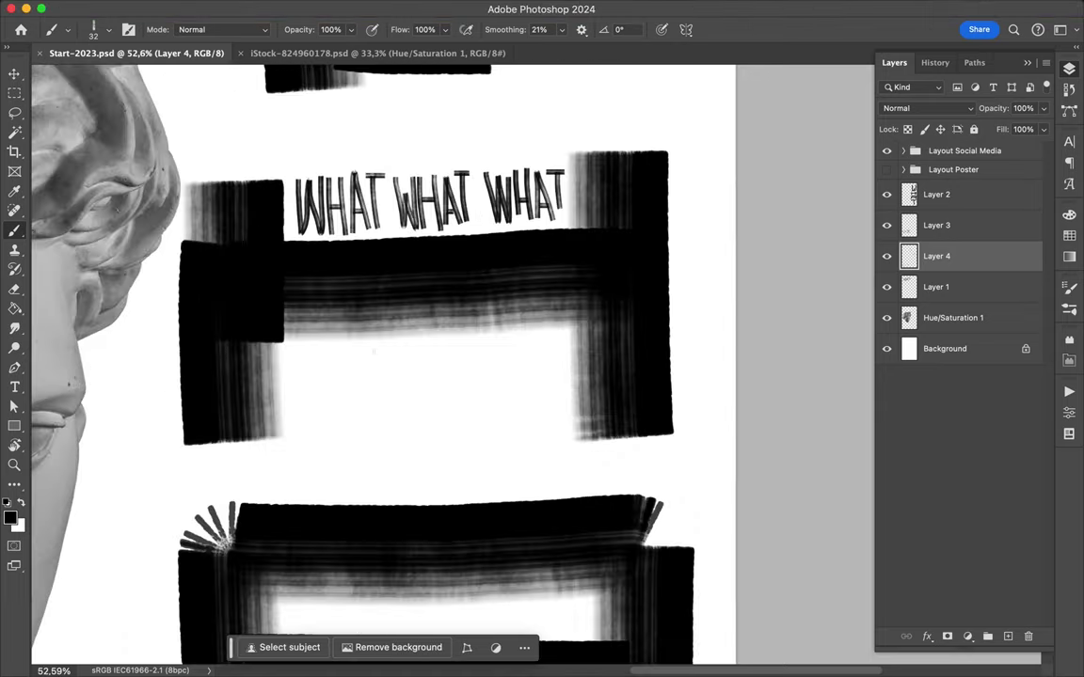
scroll(471, 370, left, 3)
drag(402, 356, 411, 402)
drag(450, 350, 440, 400)
click(438, 418)
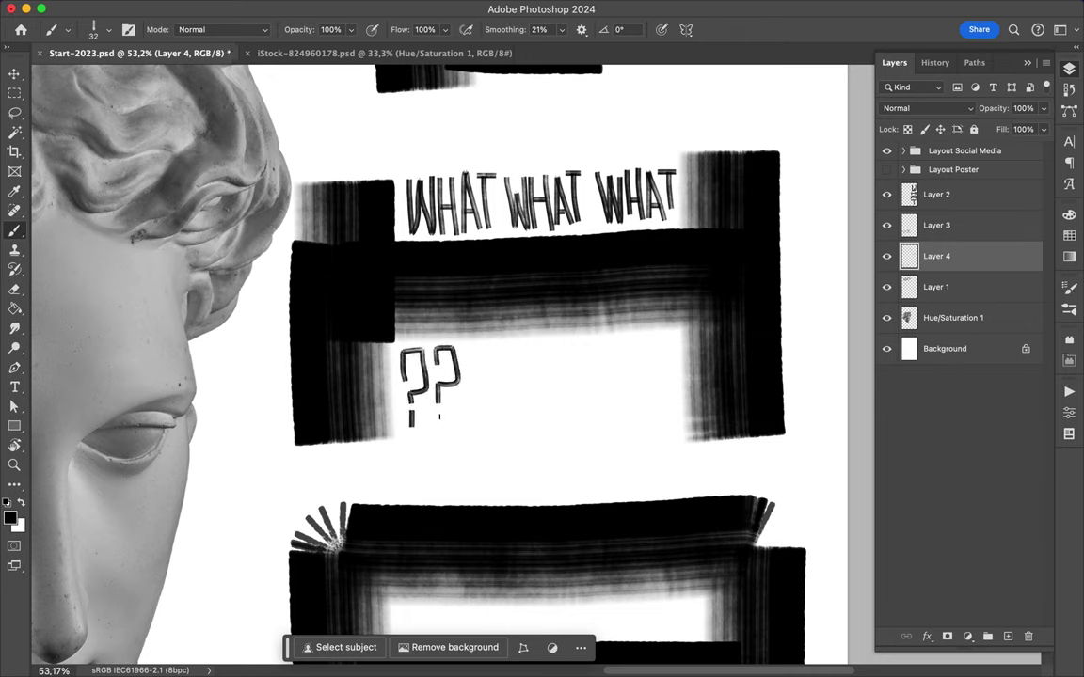
drag(471, 355, 474, 399)
mouse_move(496, 355)
mouse_down()
mouse_move(498, 403)
mouse_move(563, 375)
mouse_move(559, 403)
mouse_up()
click(559, 420)
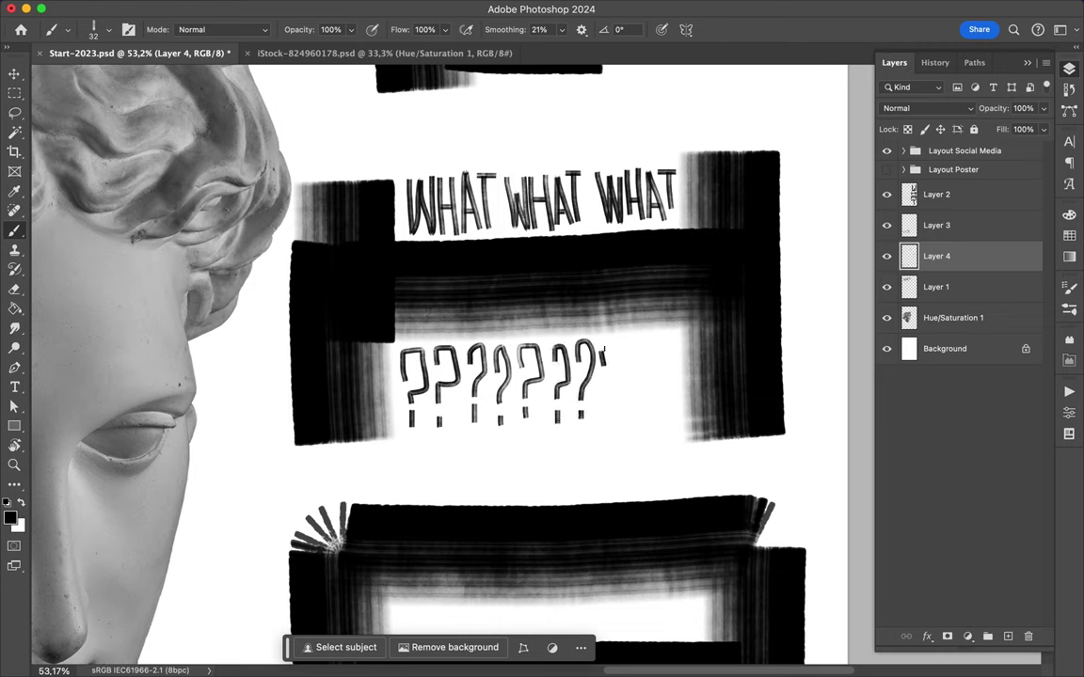
drag(629, 358, 634, 403)
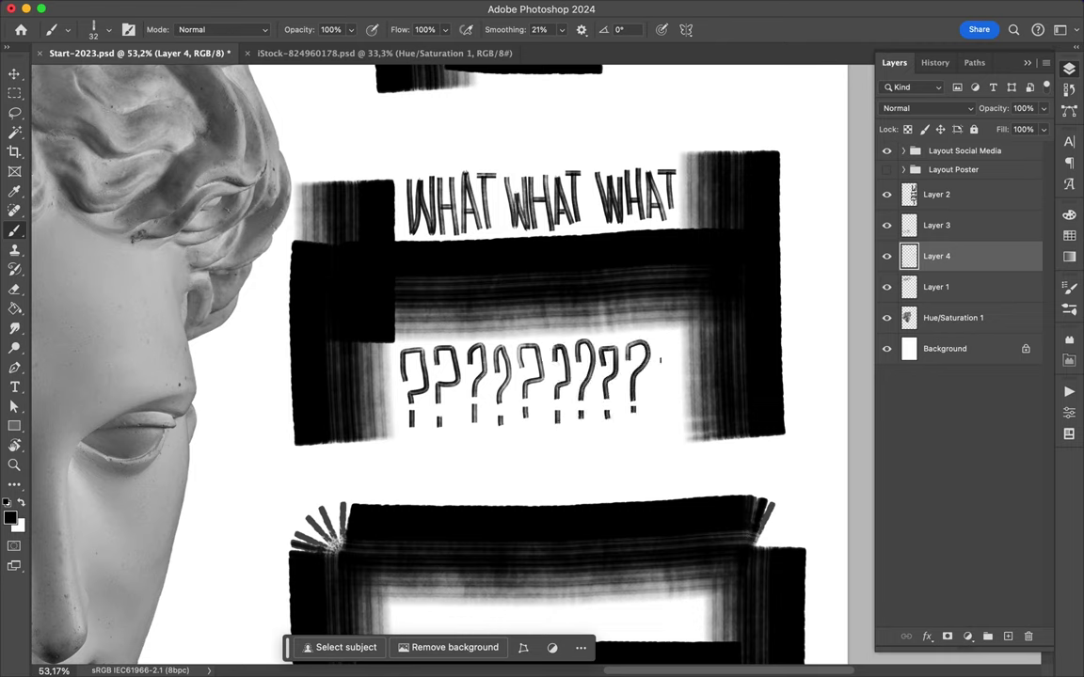
drag(660, 360, 662, 397)
scroll(579, 451, down, 3)
scroll(578, 451, down, 4)
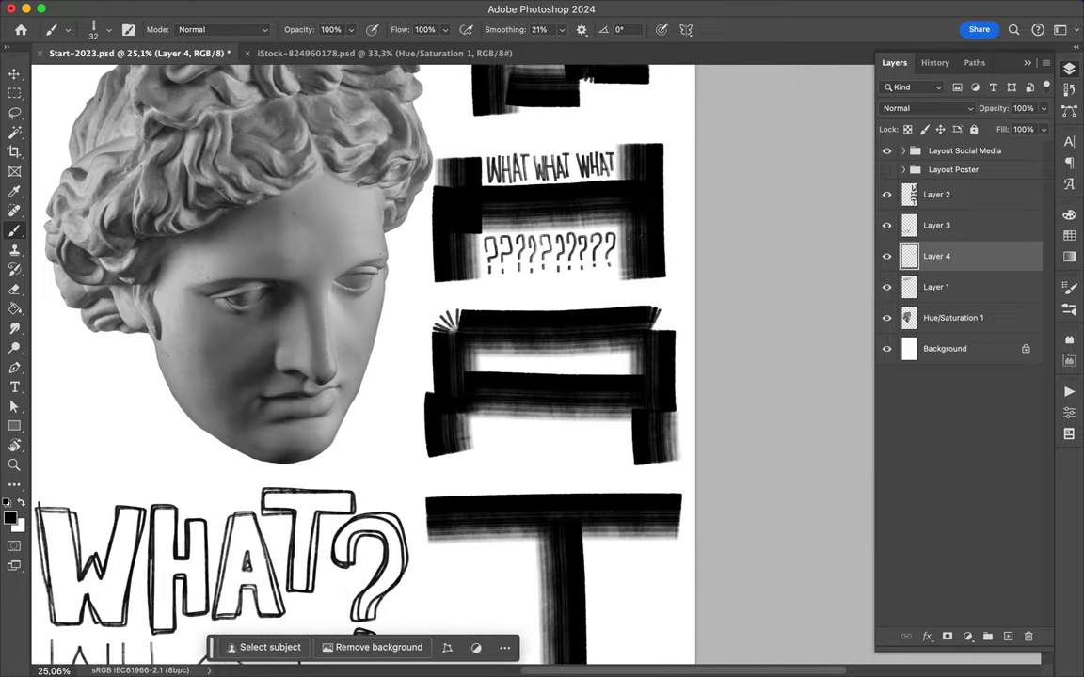
scroll(579, 452, down, 3)
click(111, 32)
- Switch to the Messy Marker brush and begin the small outlined W beside the question marks
scroll(127, 282, down, 5)
click(113, 292)
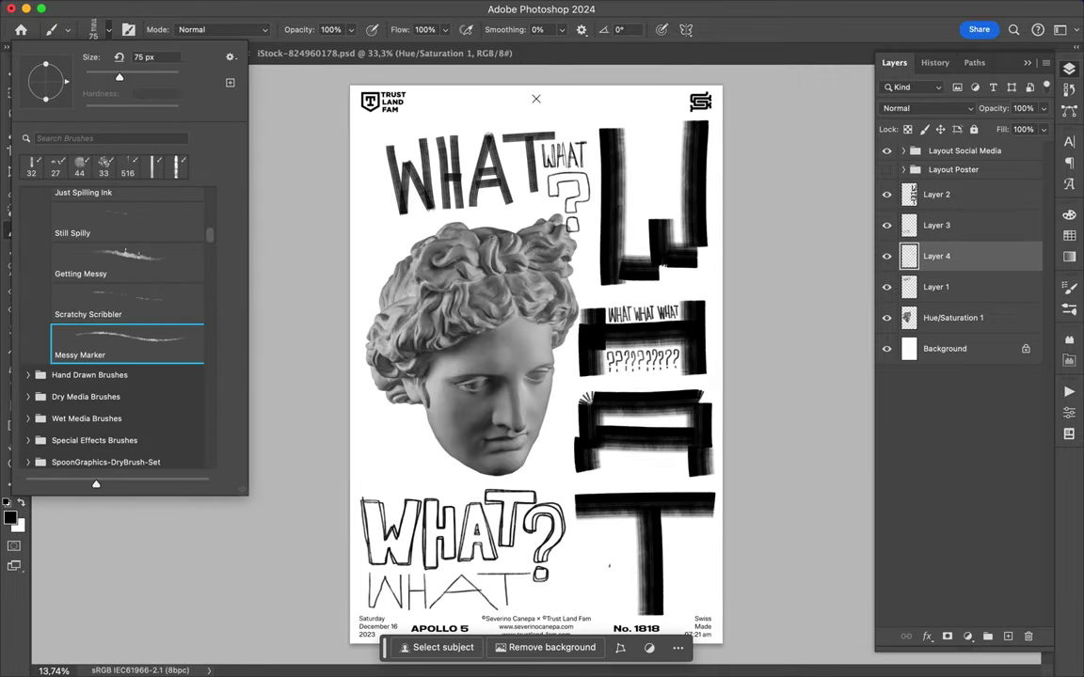
scroll(564, 471, up, 5)
mouse_move(491, 287)
mouse_down()
mouse_move(497, 341)
mouse_move(489, 288)
mouse_up()
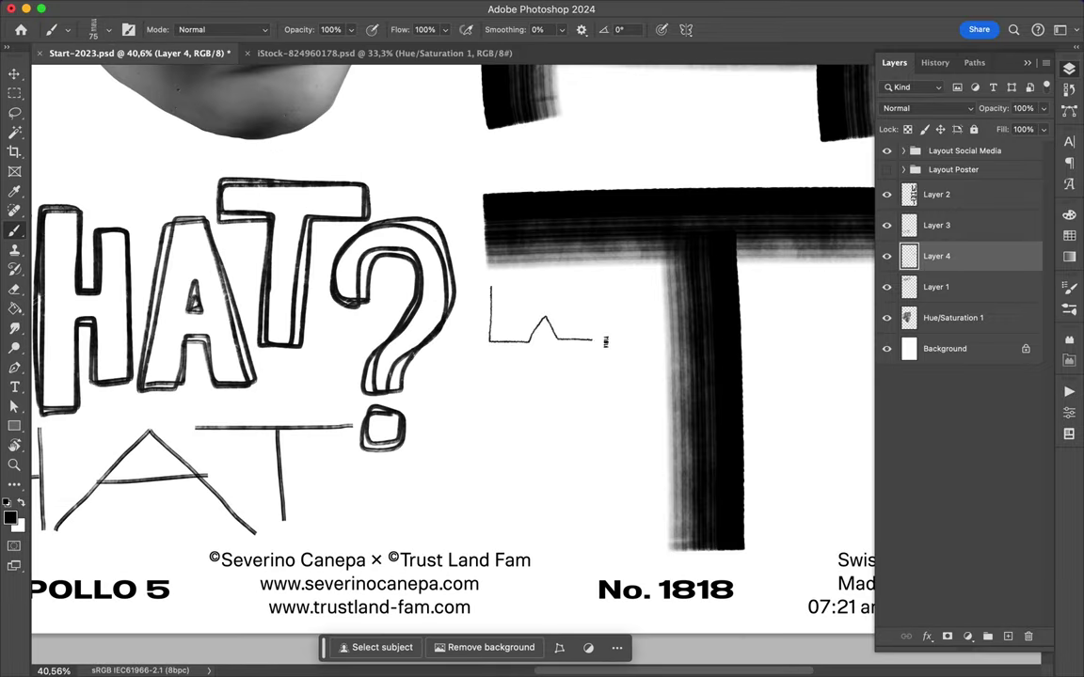
mouse_move(511, 324)
mouse_down()
mouse_move(490, 287)
mouse_move(630, 334)
mouse_up()
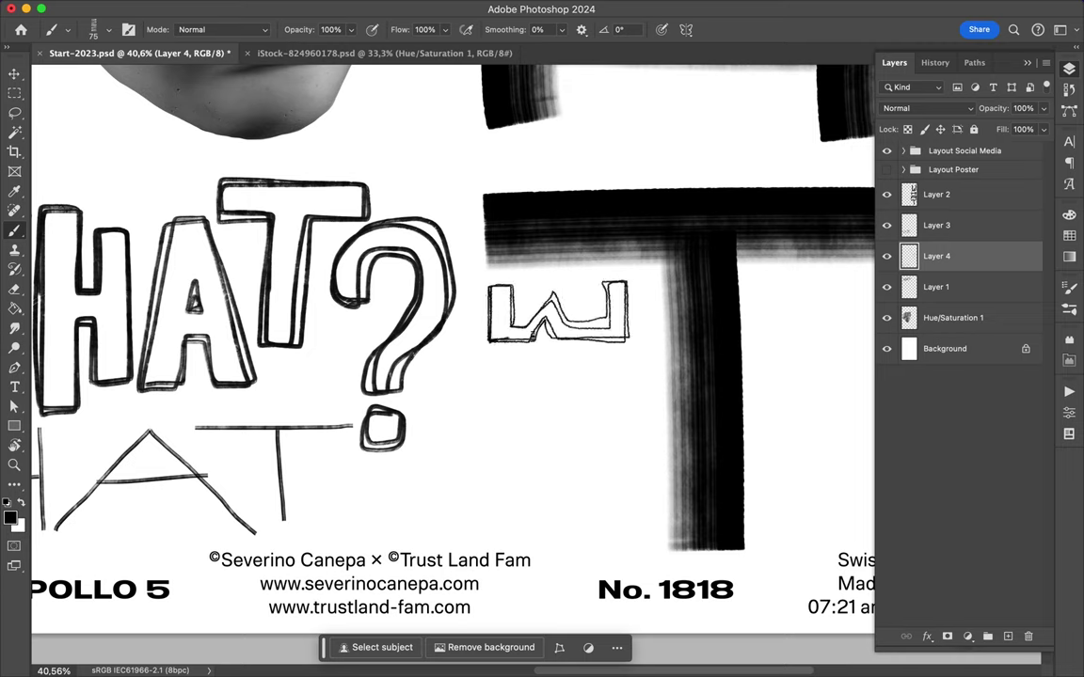
- Sketch outlined H, A and T letters stacked below the W, redrawing the misshapen A
mouse_move(486, 354)
mouse_down()
mouse_move(632, 357)
mouse_move(635, 399)
mouse_move(634, 389)
mouse_up()
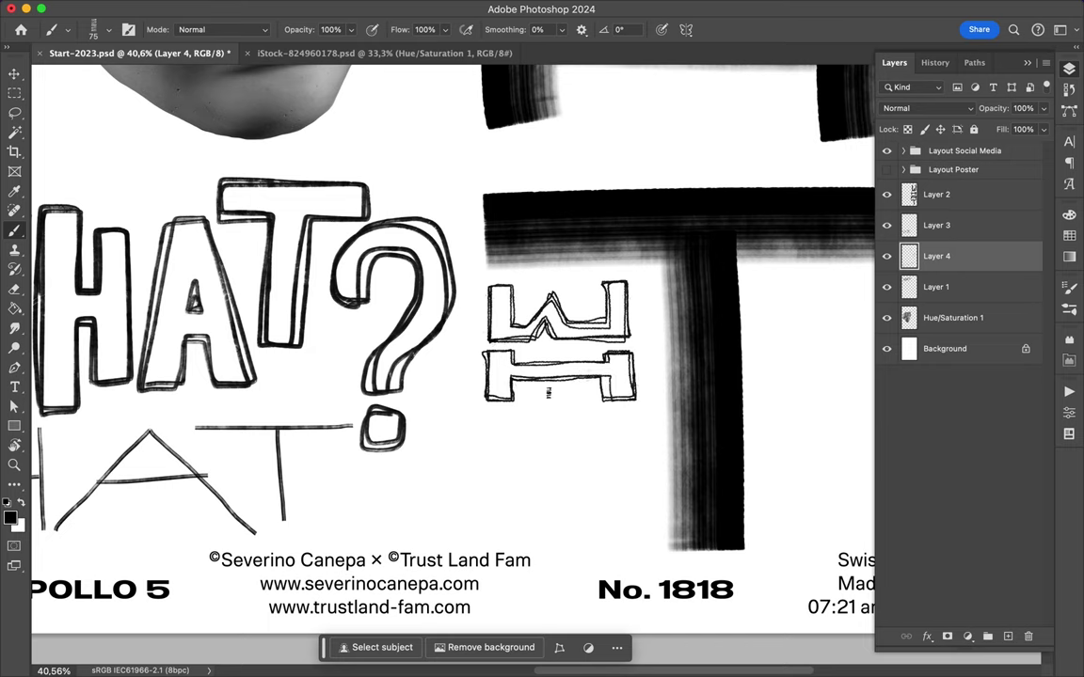
scroll(534, 380, down, 2)
mouse_move(486, 375)
mouse_down()
mouse_move(543, 336)
mouse_move(642, 377)
mouse_move(527, 370)
mouse_move(545, 327)
mouse_move(484, 374)
mouse_move(615, 379)
mouse_up()
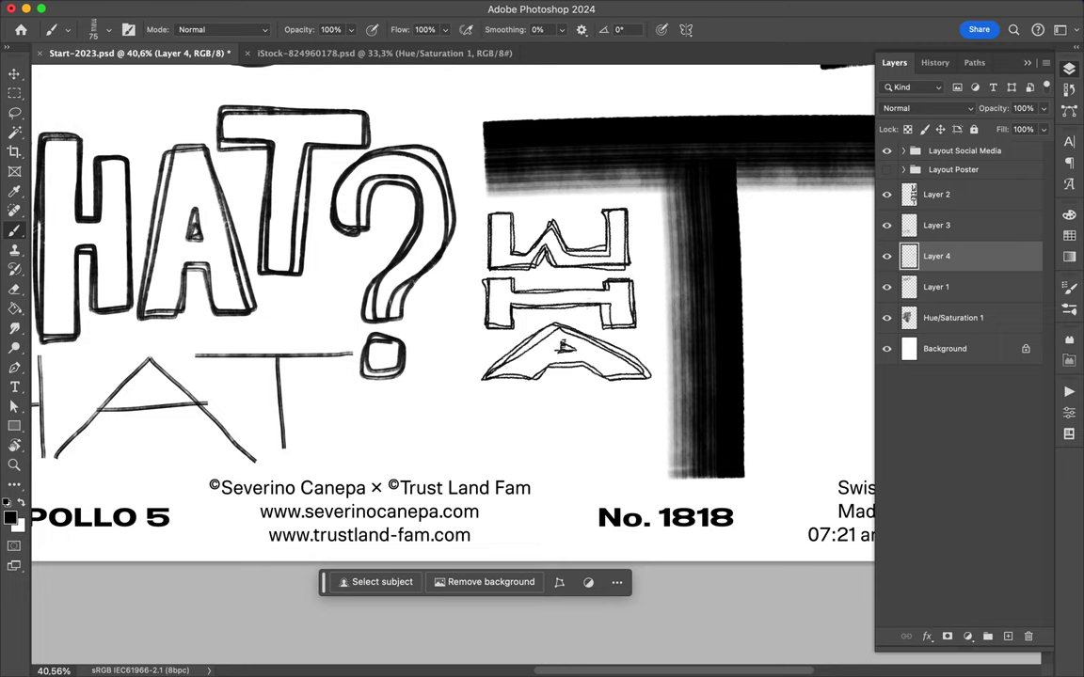
key(ctrl+z)
key(ctrl+z)
key(ctrl+z)
mouse_move(525, 349)
mouse_down()
mouse_move(515, 375)
mouse_move(567, 357)
mouse_move(562, 347)
mouse_up()
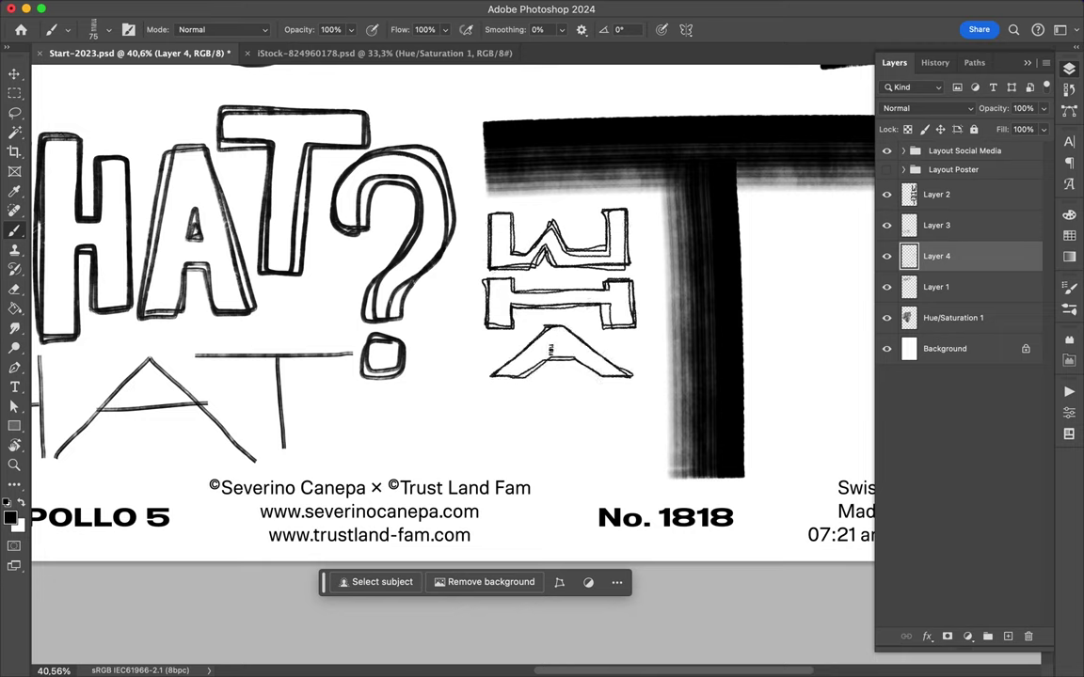
mouse_move(489, 403)
mouse_down()
mouse_move(555, 452)
mouse_move(583, 414)
mouse_move(635, 404)
mouse_move(572, 413)
mouse_up()
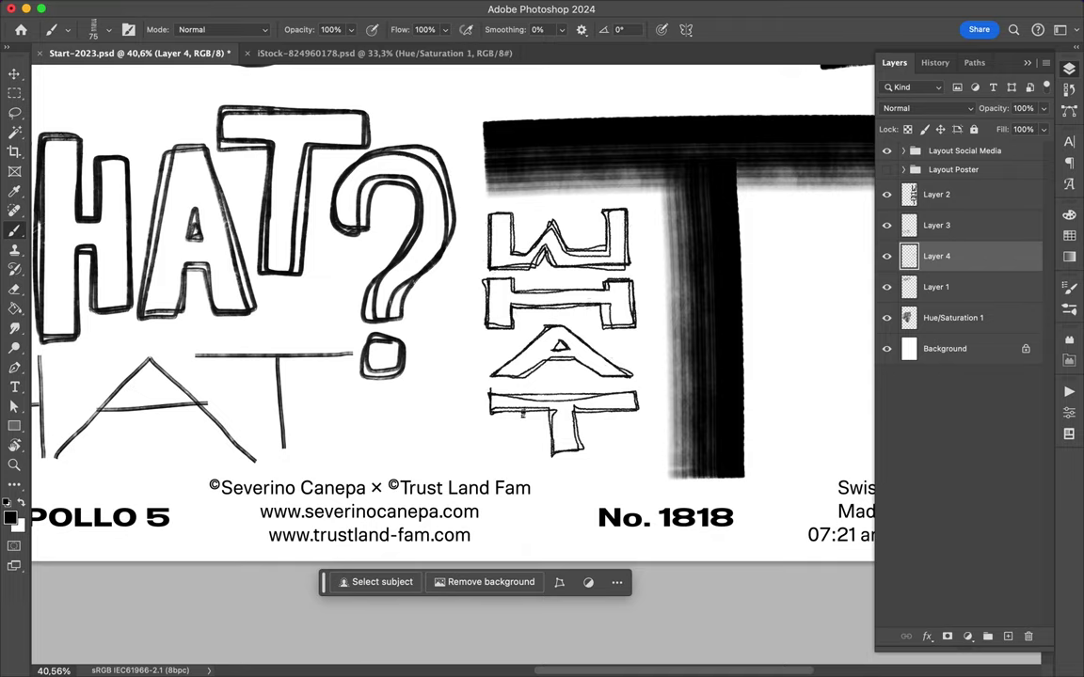
- Fit the poster in the window and add rough scribbles inside the large top W
key(ctrl+0)
scroll(570, 622, up, 5)
mouse_move(593, 211)
mouse_down()
mouse_move(649, 273)
mouse_move(680, 218)
mouse_up()
scroll(527, 332, down, 5)
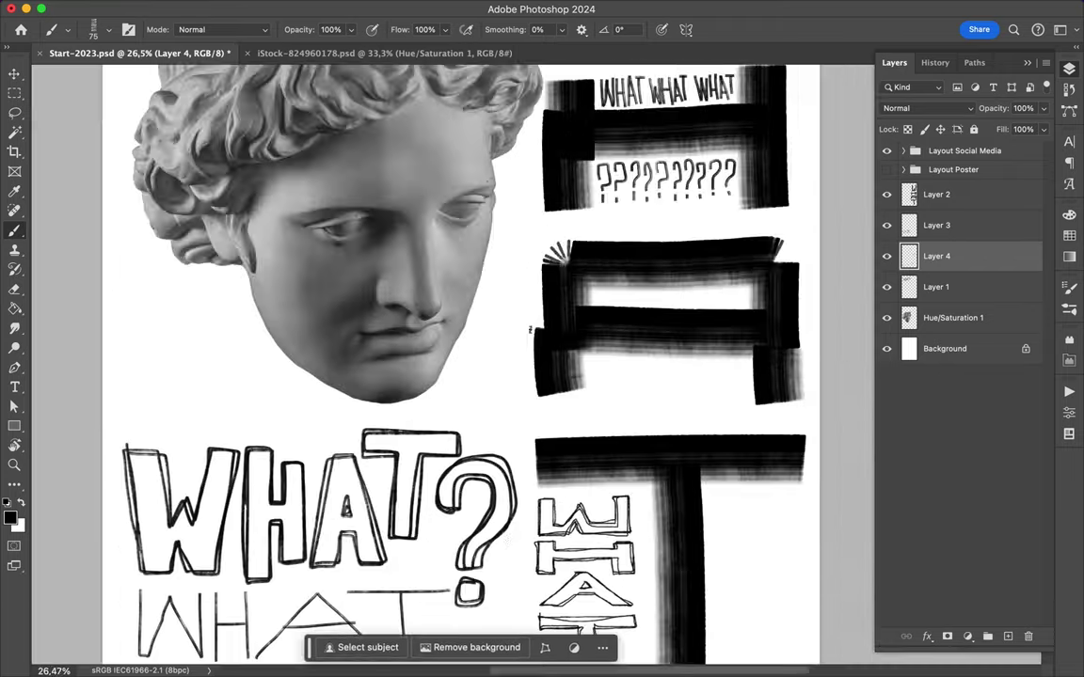
- Add a new layer just above Background and select the One Drag brush
click(945, 348)
click(1008, 637)
click(105, 29)
scroll(142, 301, down, 5)
scroll(141, 301, down, 5)
scroll(141, 301, down, 5)
click(127, 287)
click(254, 270)
- Paint a soft grey patch behind the top WHAT with several overlapping strokes
mouse_move(381, 127)
mouse_down()
mouse_move(537, 212)
mouse_move(513, 138)
mouse_up()
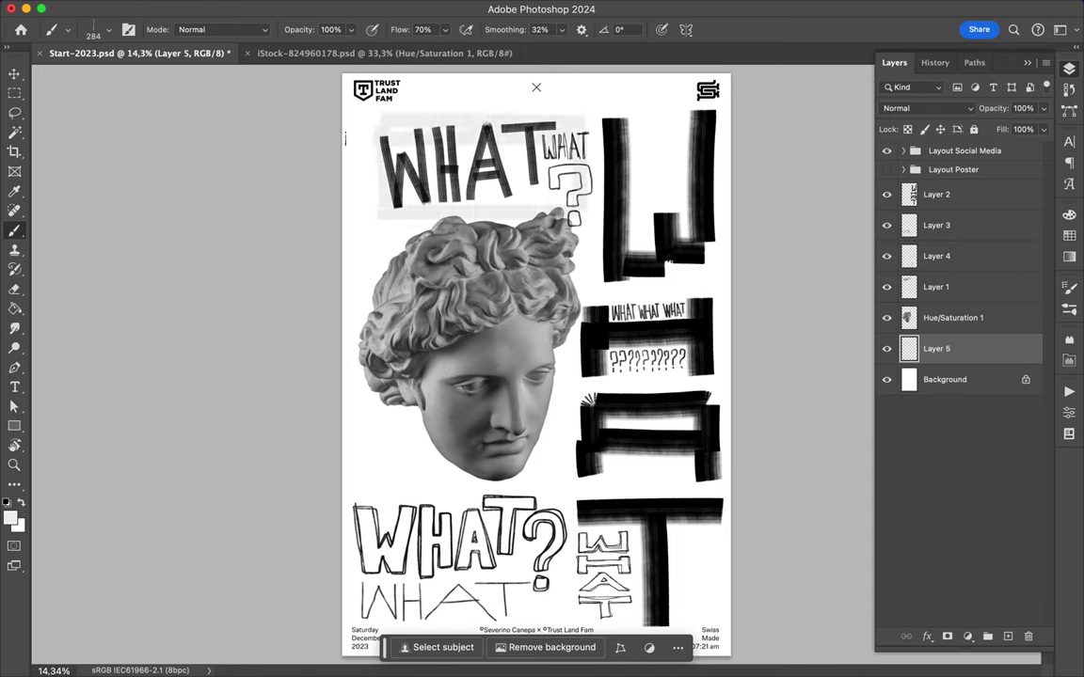
drag(364, 174, 517, 179)
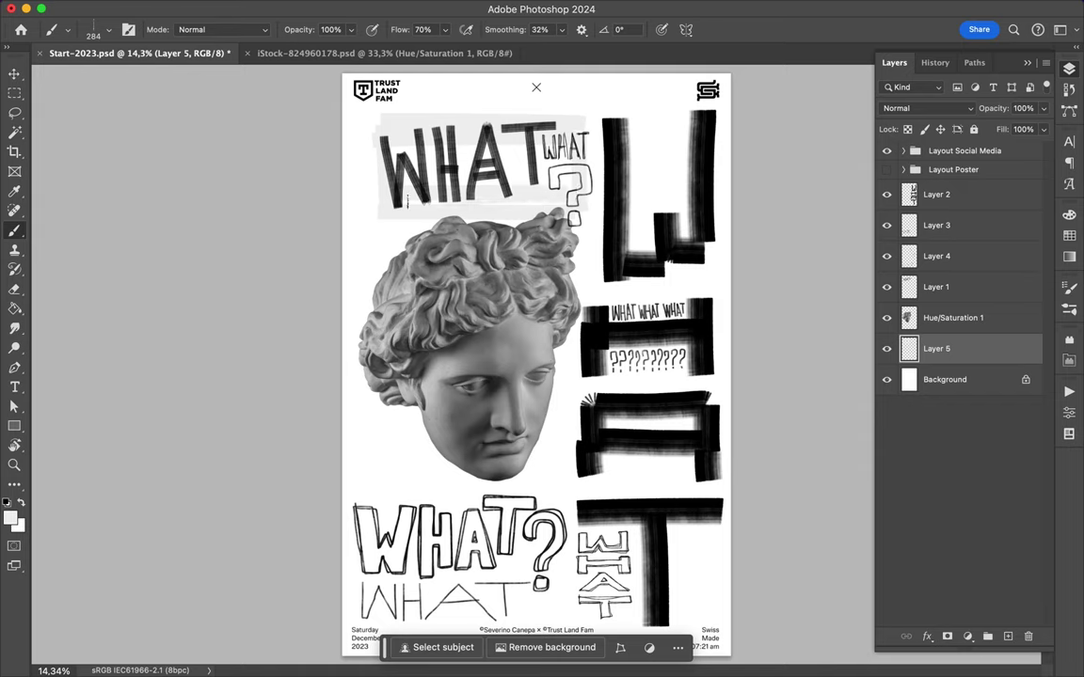
drag(352, 137, 503, 137)
drag(361, 165, 508, 146)
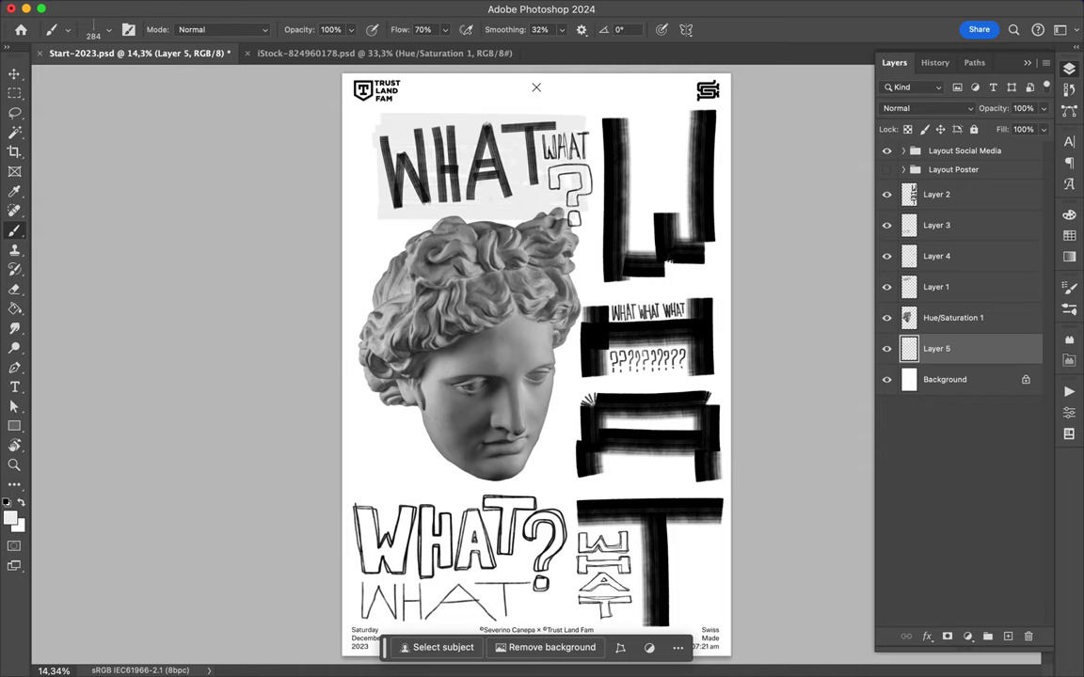
scroll(613, 489, down, 2)
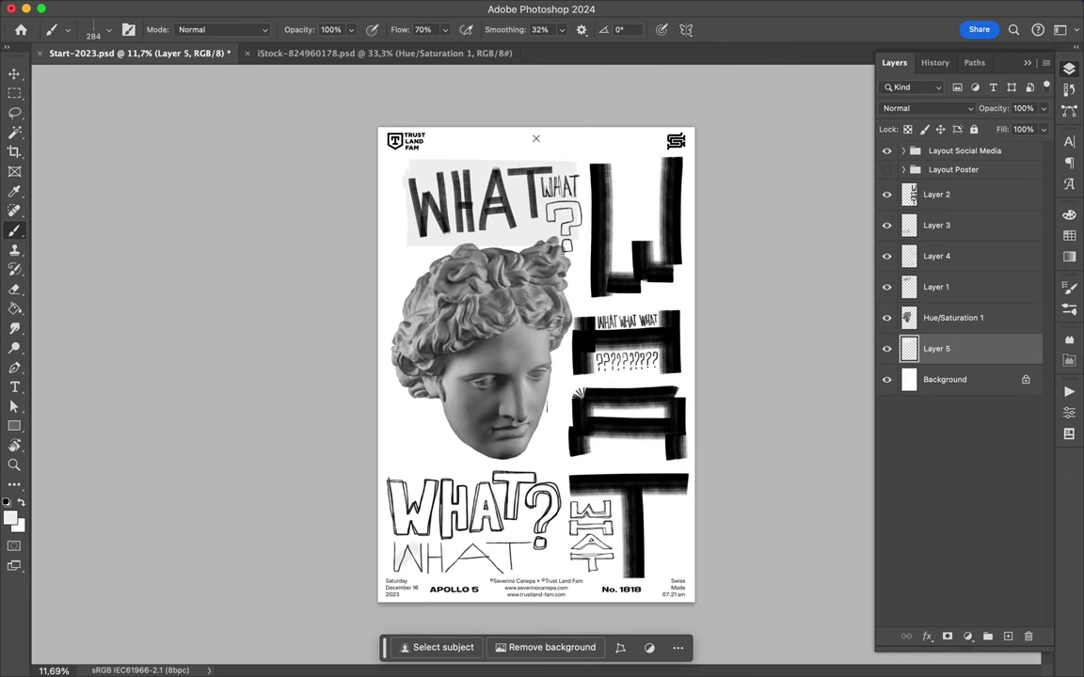
- Paint grey diagonal streaks over the face and lower poster, then switch to Hard Round at 396 px
drag(508, 357, 581, 282)
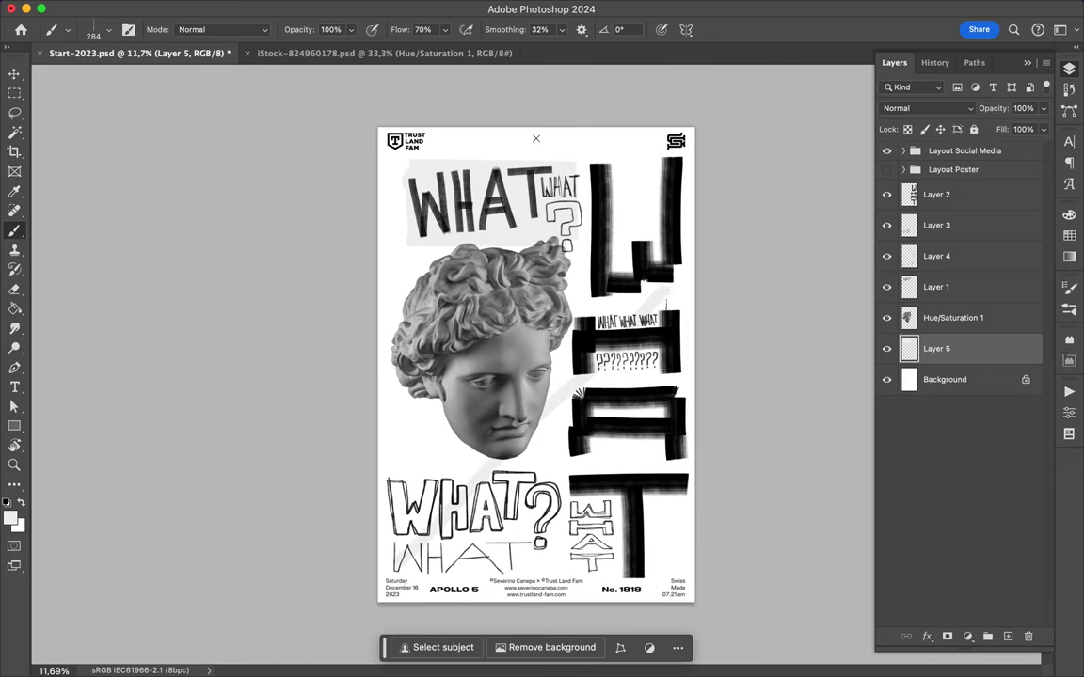
mouse_move(674, 563)
mouse_down()
mouse_move(358, 508)
mouse_move(555, 326)
mouse_up()
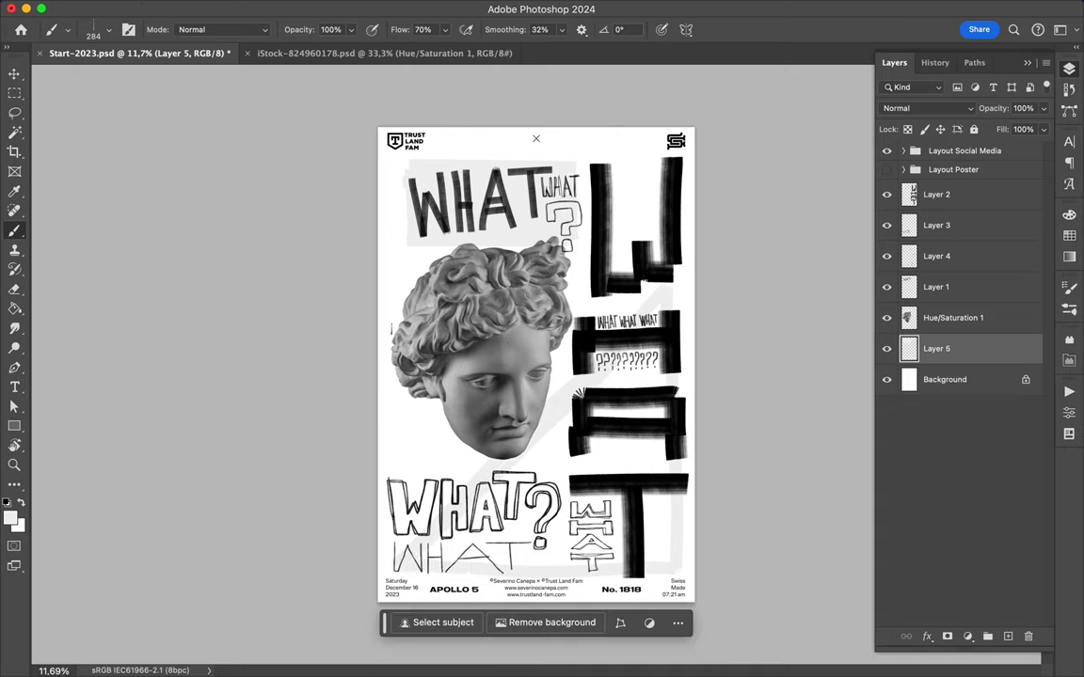
click(94, 30)
click(32, 199)
click(85, 273)
click(542, 391)
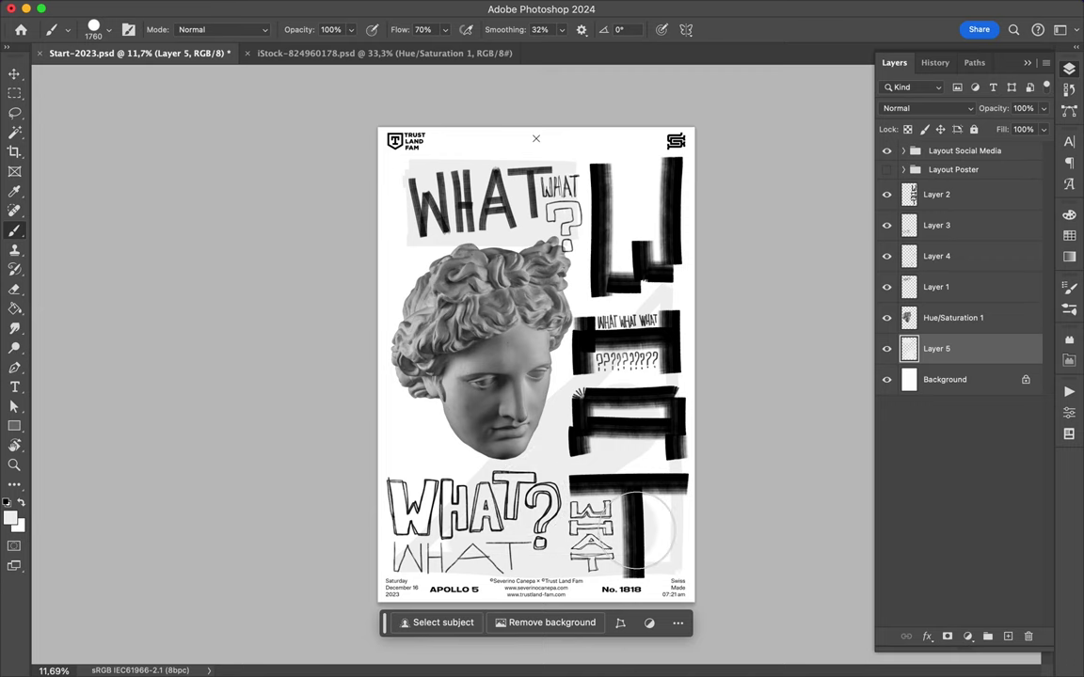
key(Return)
text(396)
key(Return)
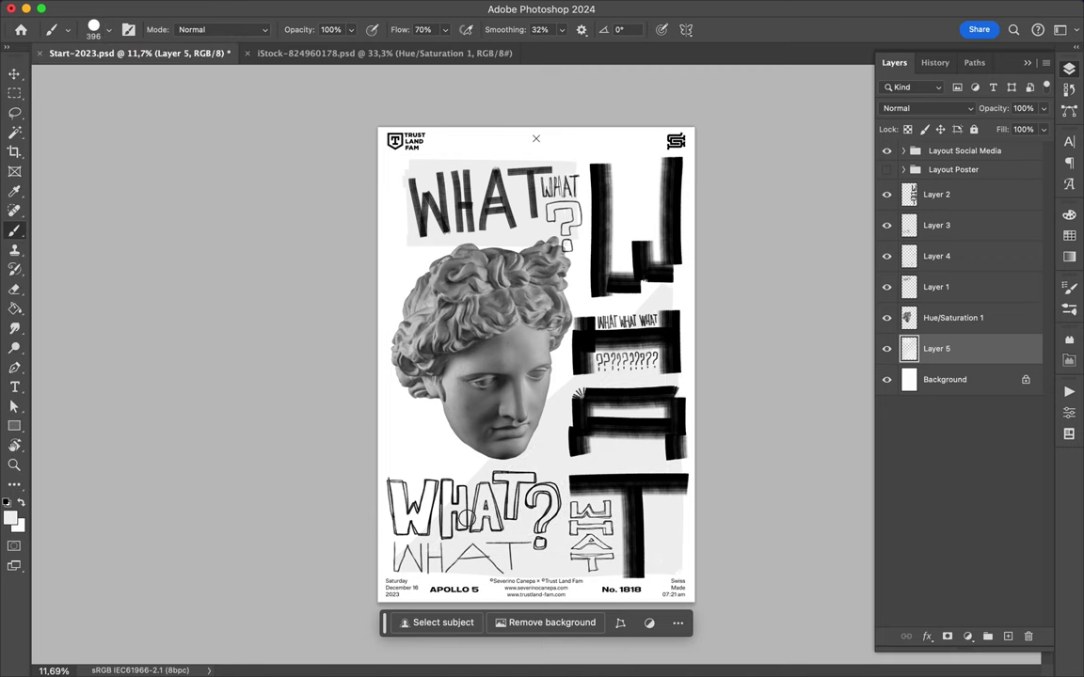
- Toggle Layer 5's visibility on and off to compare the grey patches
click(886, 349)
click(886, 349)
click(886, 349)
click(886, 349)
click(886, 349)
click(886, 350)
click(886, 349)
click(886, 349)
- Switch to the Eraser and browse the brush presets
key(r)
key(e)
click(108, 29)
scroll(121, 324, down, 5)
scroll(120, 324, down, 5)
scroll(121, 325, down, 5)
- Return to the Brush, choose a soft low-flow preset and set flow to 100%
key(b)
click(108, 29)
double_click(113, 240)
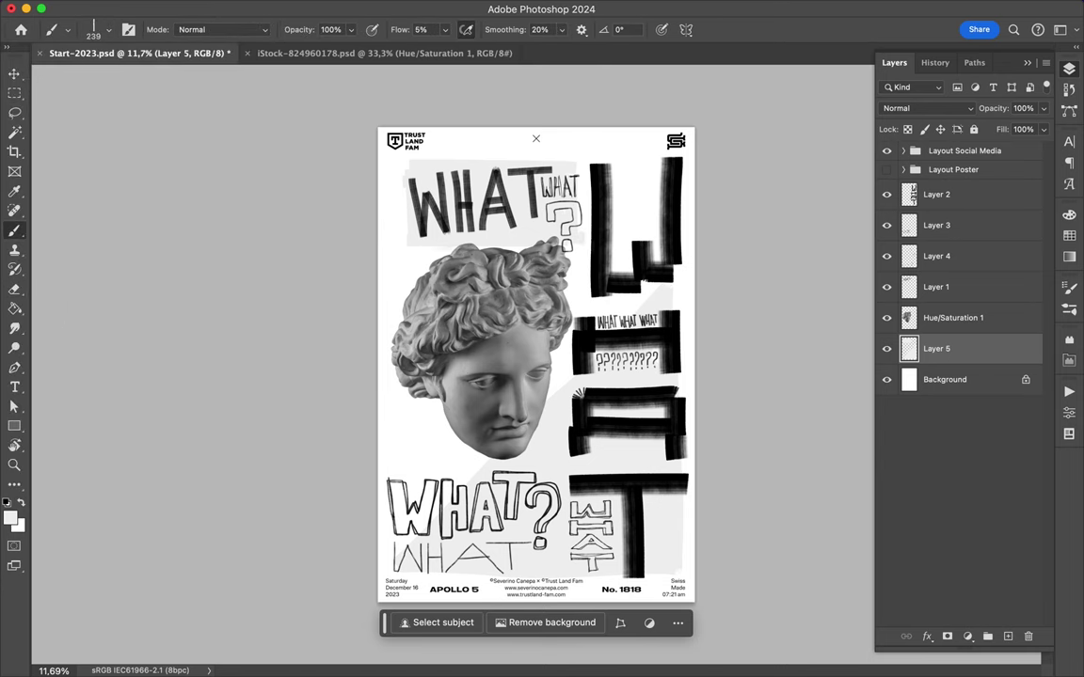
key(shift+0)
- Choose the Hard Round brush at 444 px from the presets
right_click(86, 233)
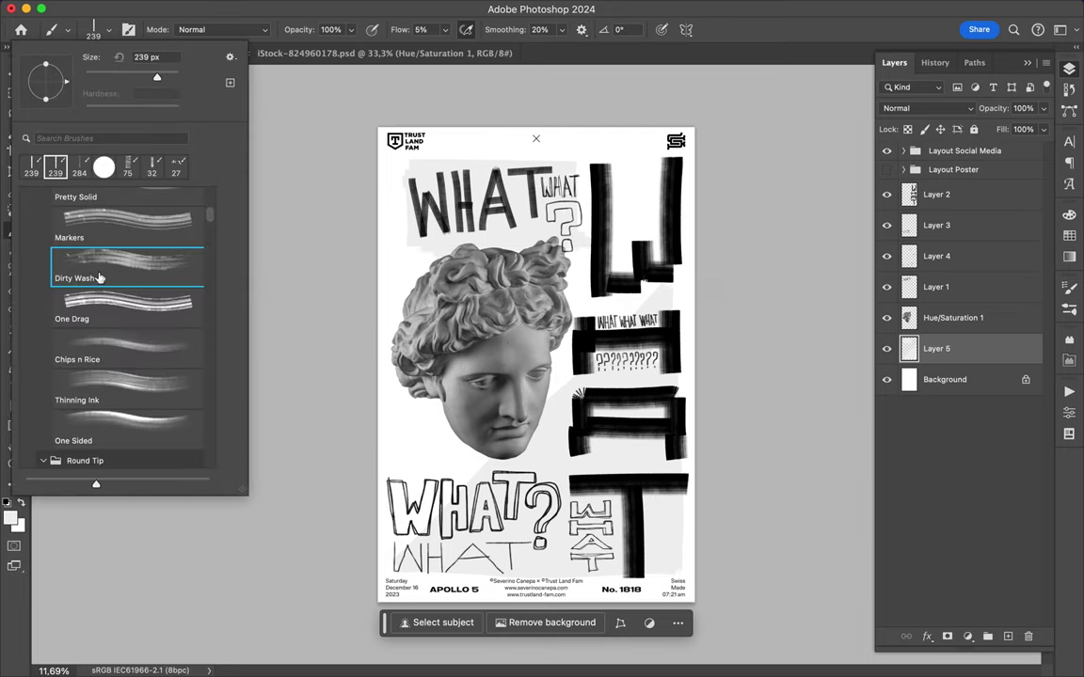
key(Escape)
key(shift+0)
right_click(95, 217)
scroll(101, 237, up, 10)
click(89, 273)
key(Return)
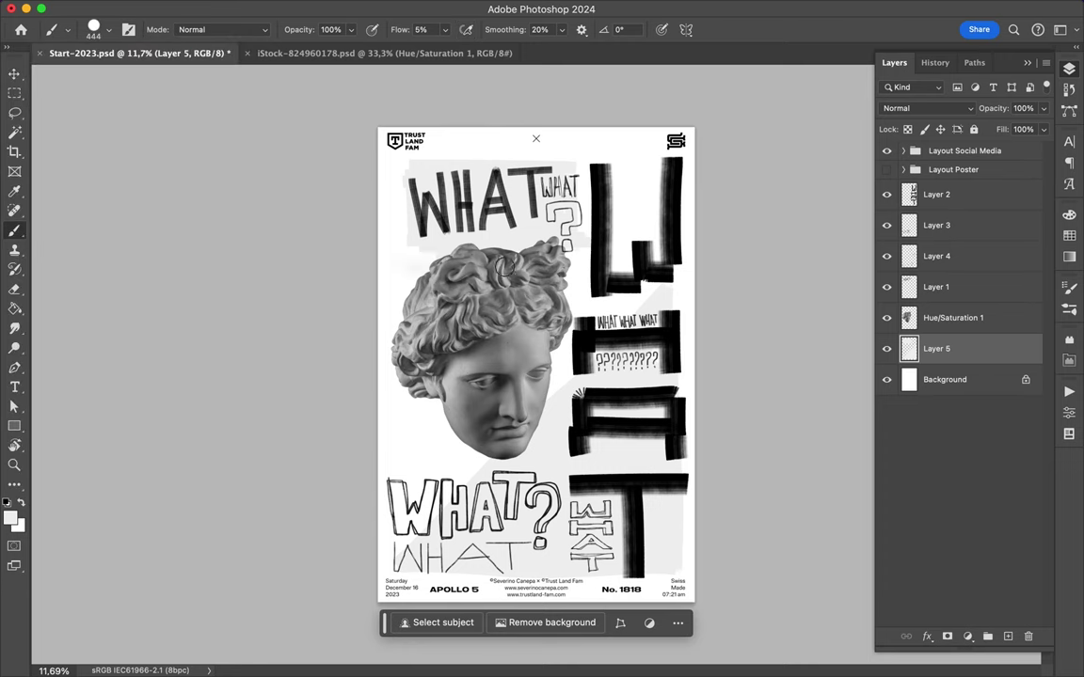
- Paint a faint grey strip down the left edge with a 250 px brush, then save
key(e)
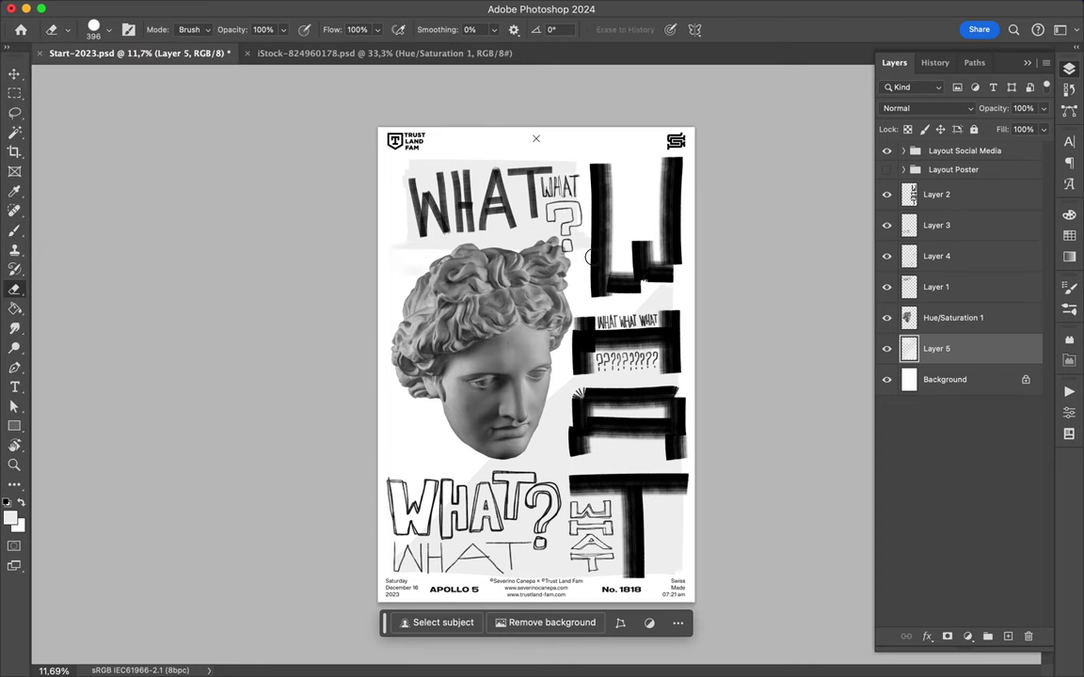
click(109, 30)
scroll(113, 282, down, 5)
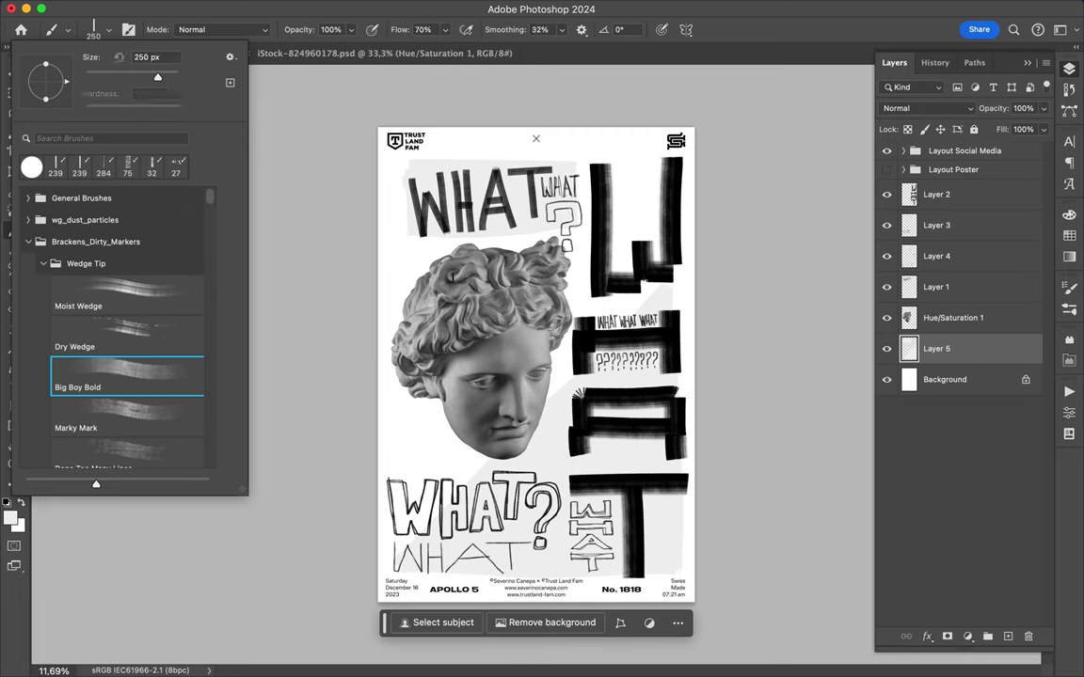
key(b)
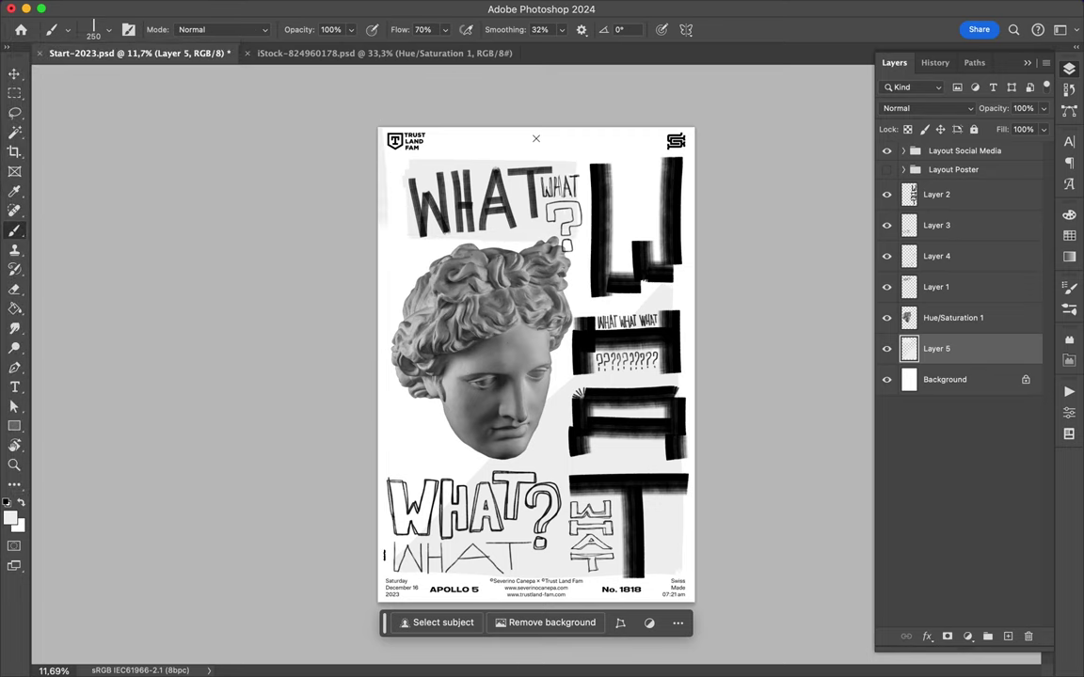
drag(378, 359, 377, 511)
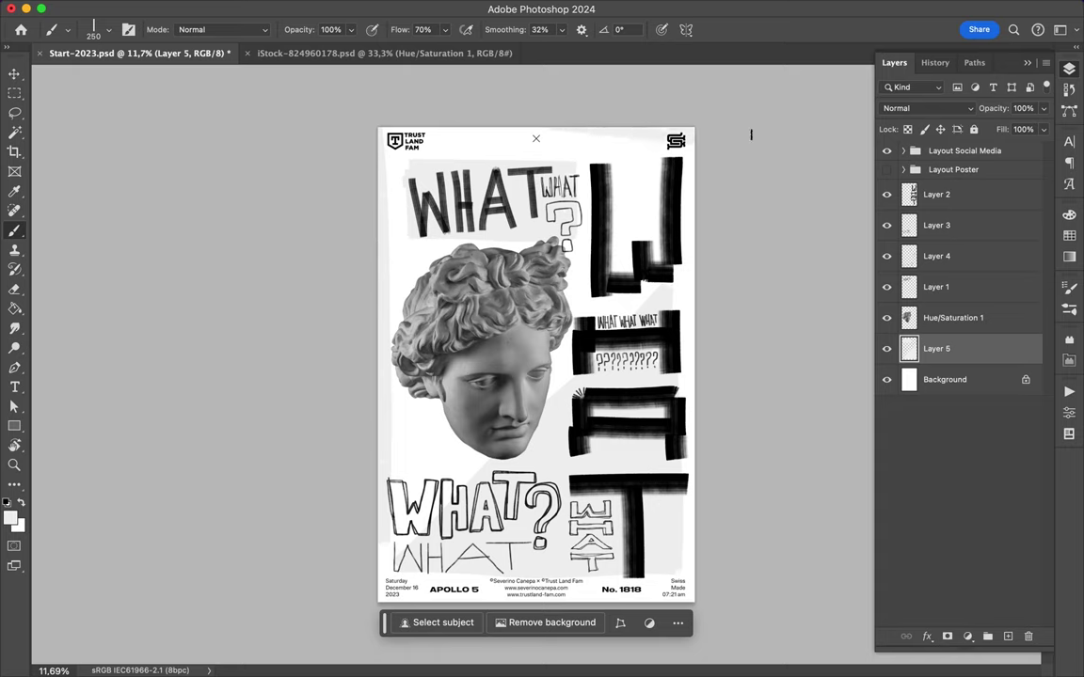
key(v)
key(super+s)
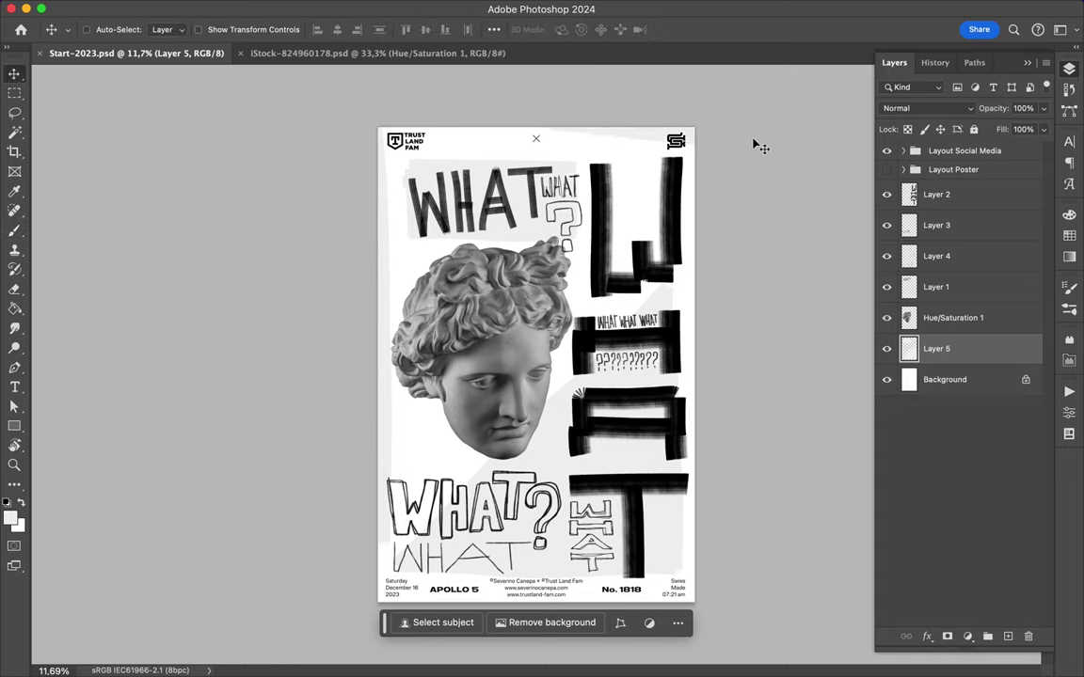